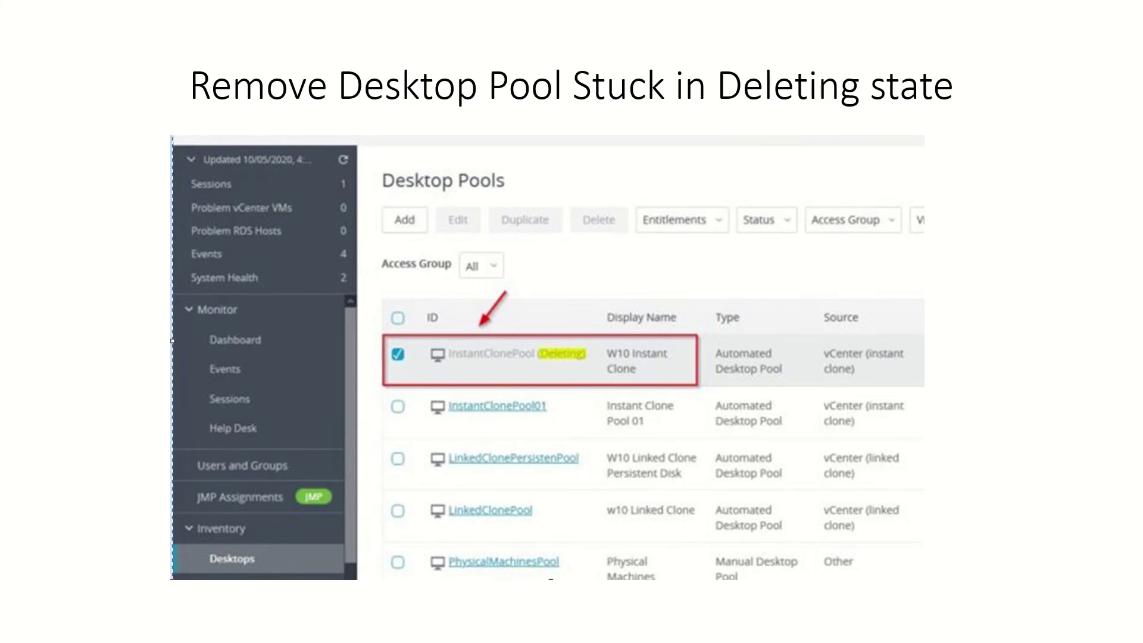
End the slide show, then cancel closing so the presentation stays open unsaved
key("Escape")
left_click(1125, 11)
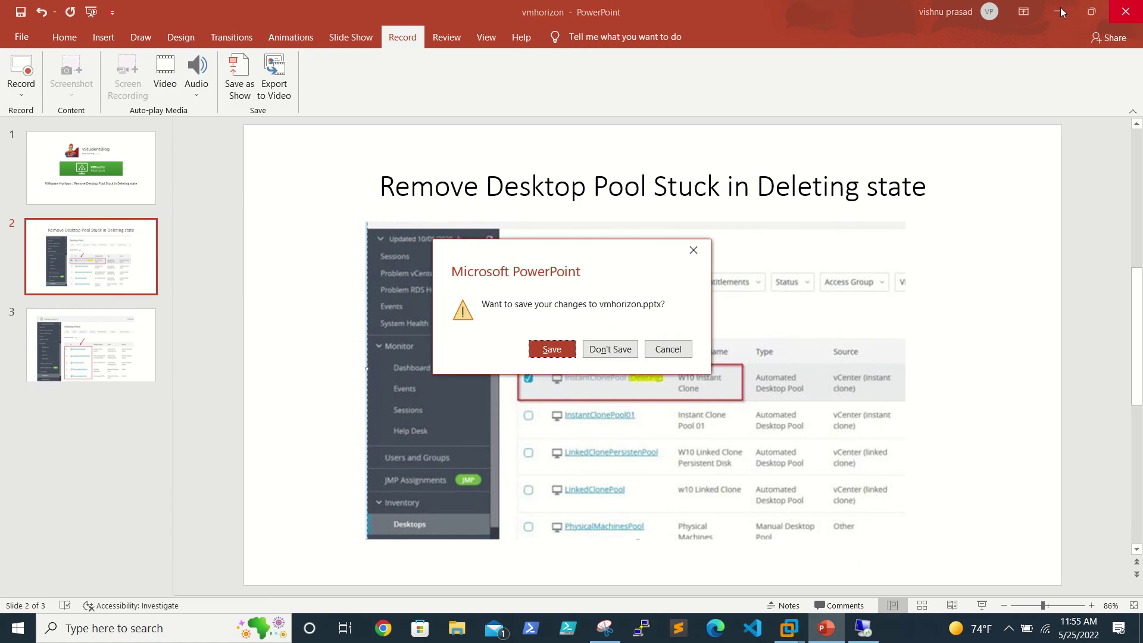
left_click(660, 356)
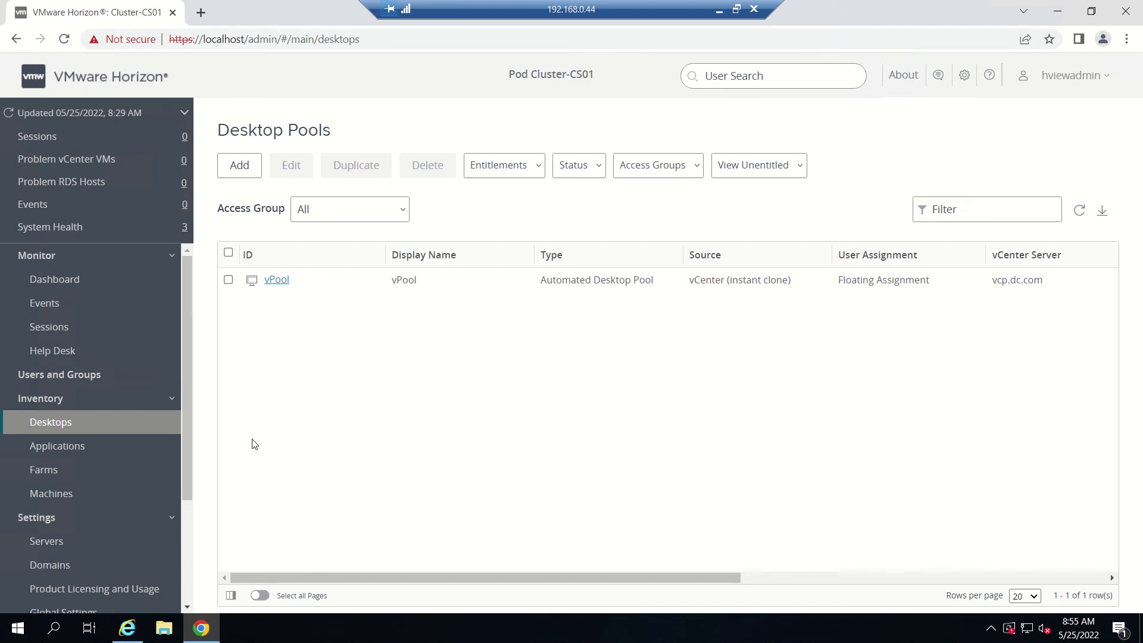
In the Desktops inventory, tick the checkbox for the vPool desktop pool
left_click(240, 167)
left_click(310, 275)
left_click(228, 280)
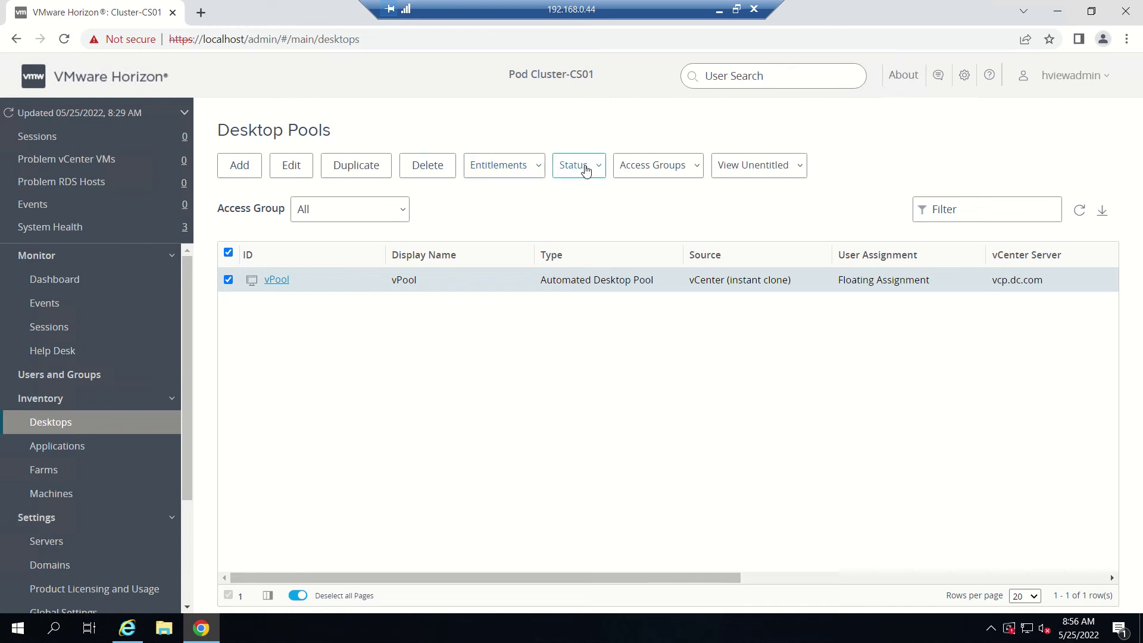
Review vPool's Status dropdown options twice, then minimize the Horizon browser window
left_click(585, 171)
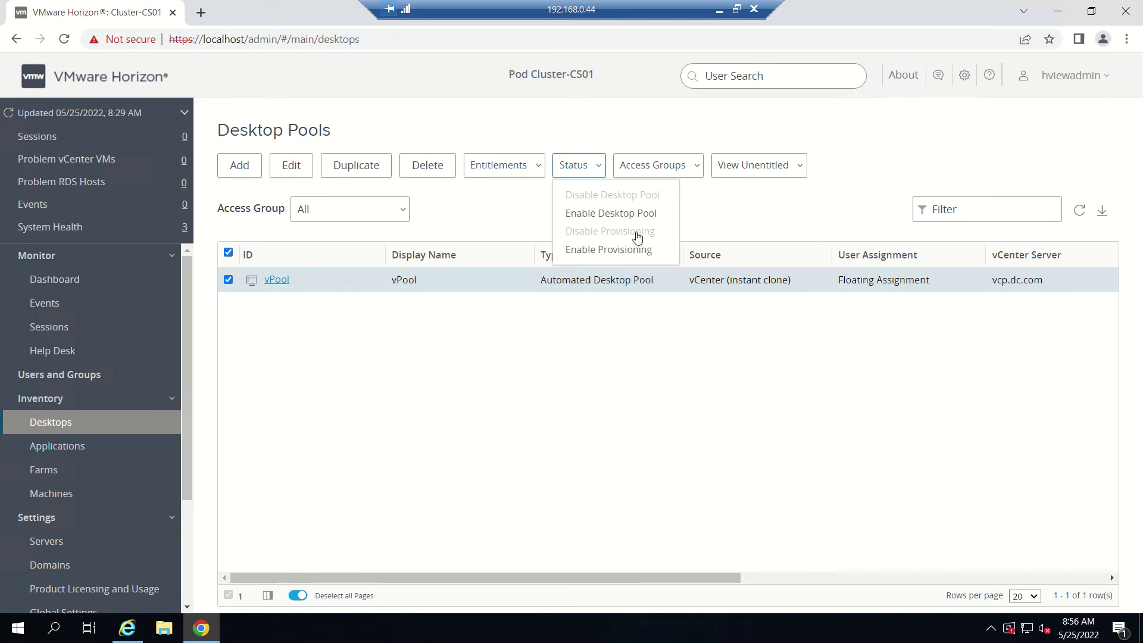
left_click(592, 415)
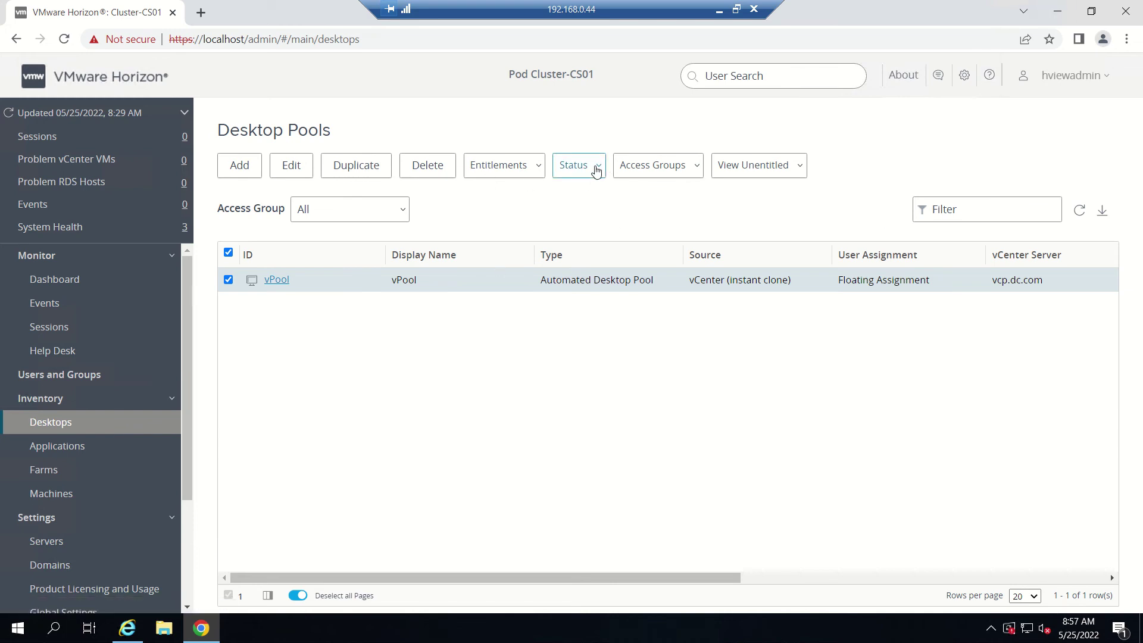
left_click(586, 175)
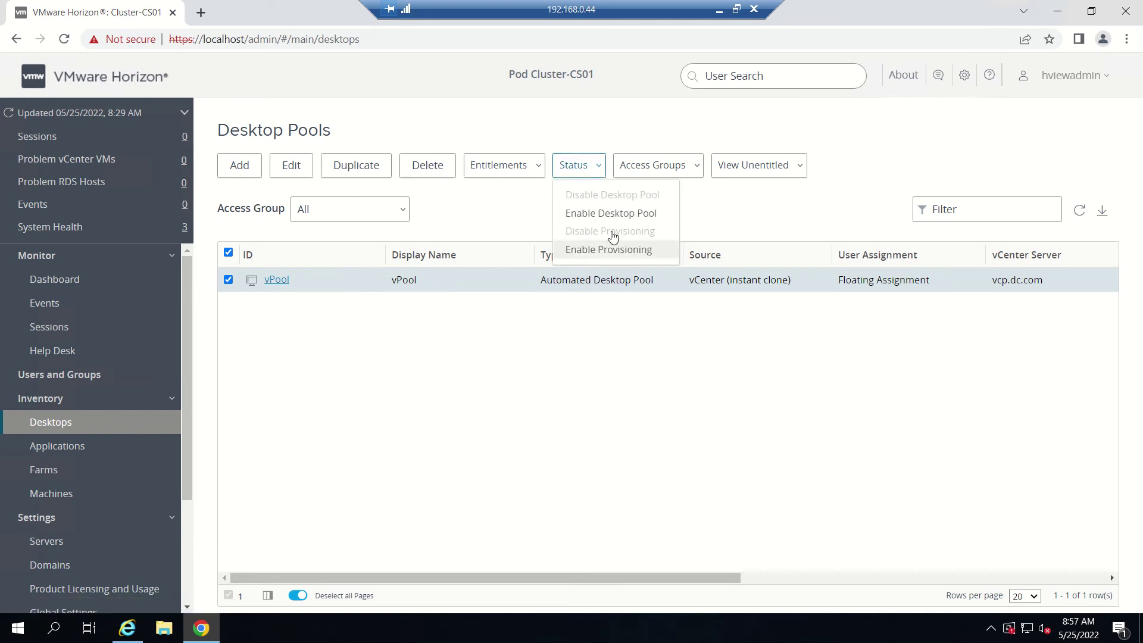
left_click(600, 428)
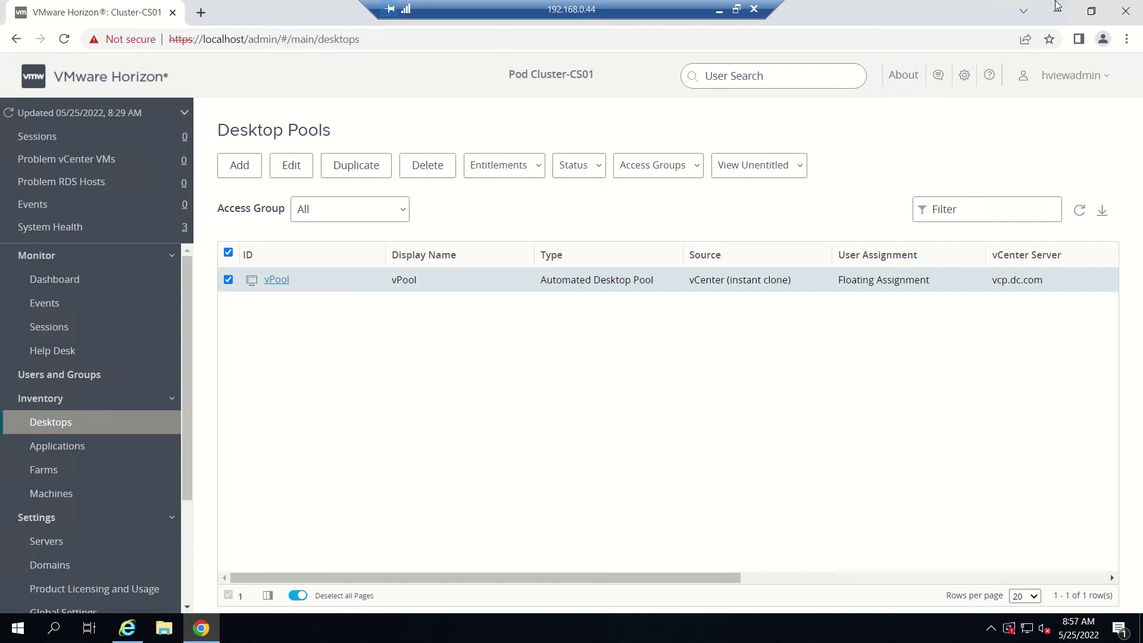
left_click(1057, 10)
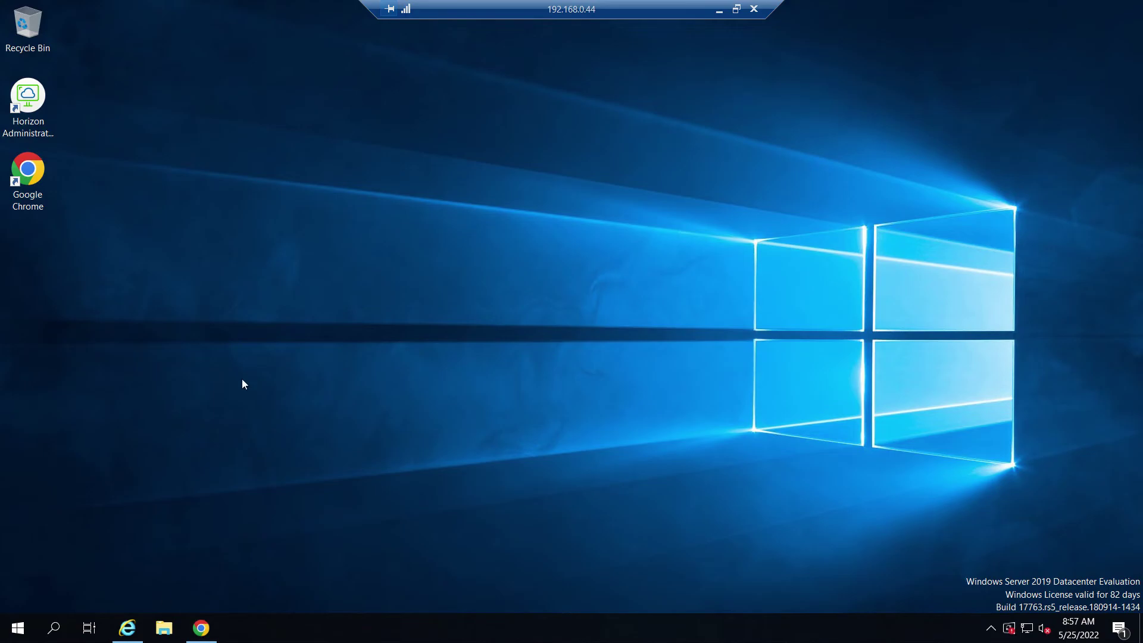
Launch mmc from Run, add the ADSI Edit snap-in, and expand its node
right_click(3, 638)
left_click(67, 566)
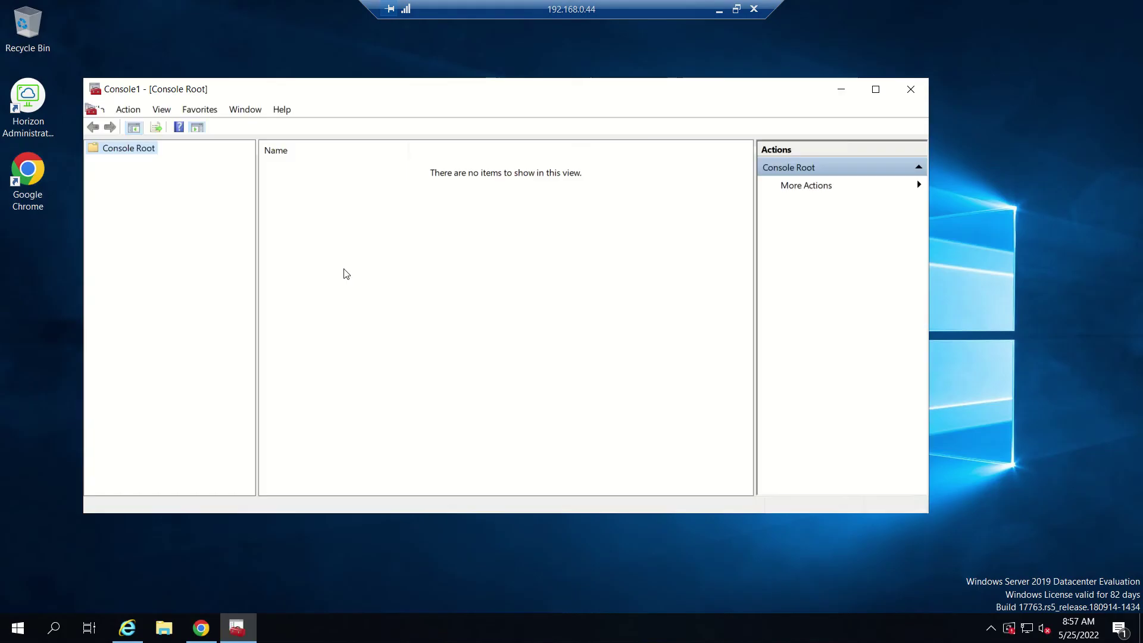
left_click(110, 109)
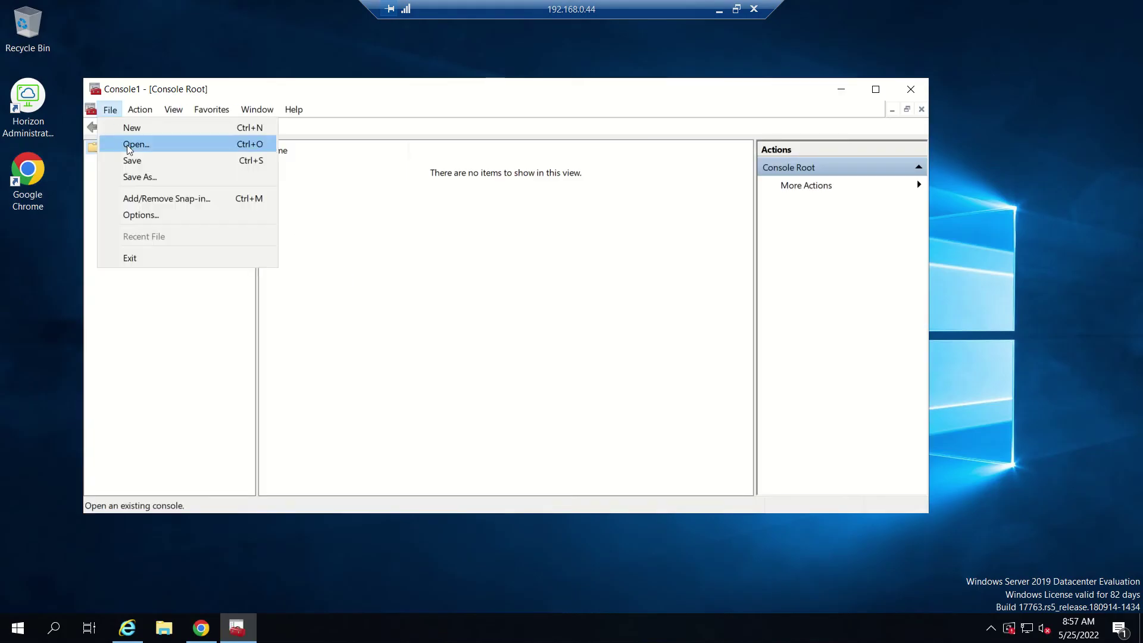
left_click(156, 201)
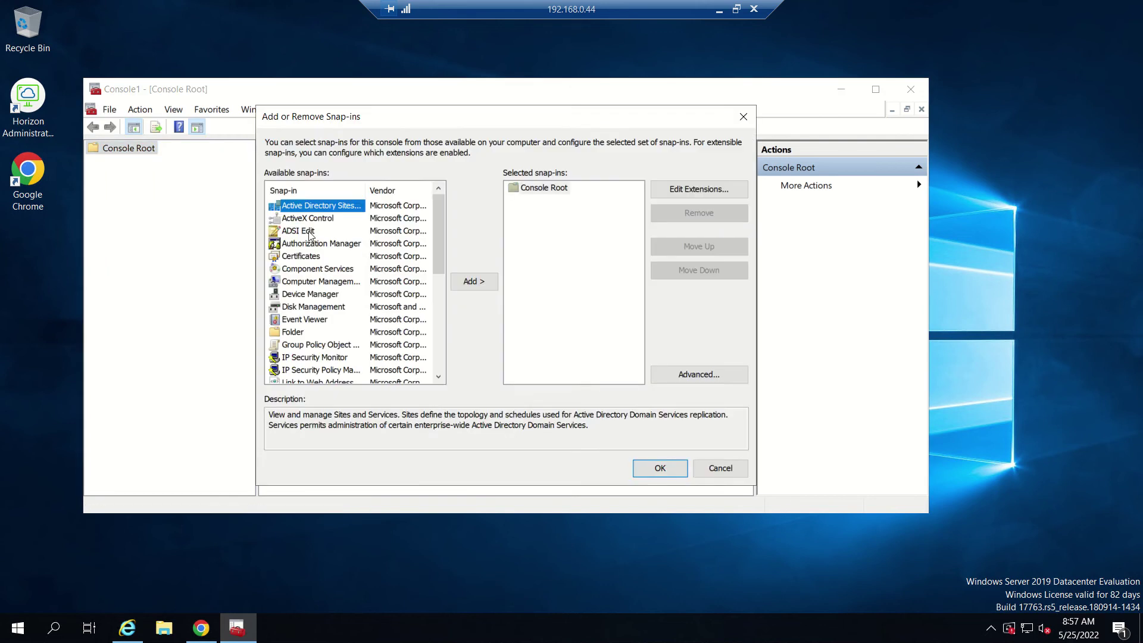
left_click(308, 233)
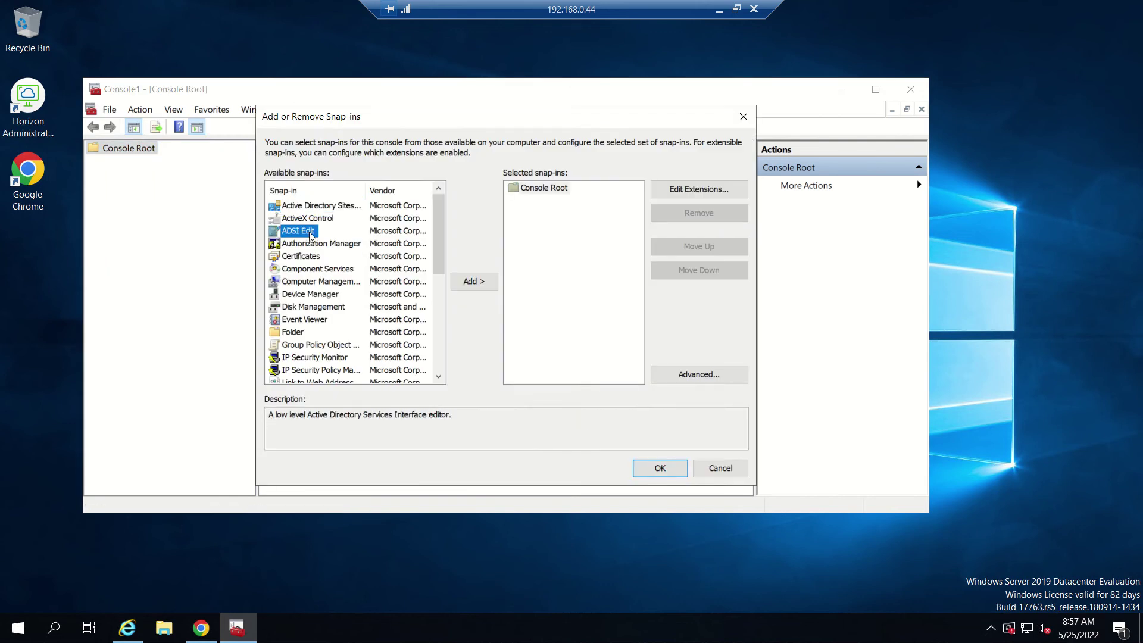
left_click(485, 283)
left_click(662, 469)
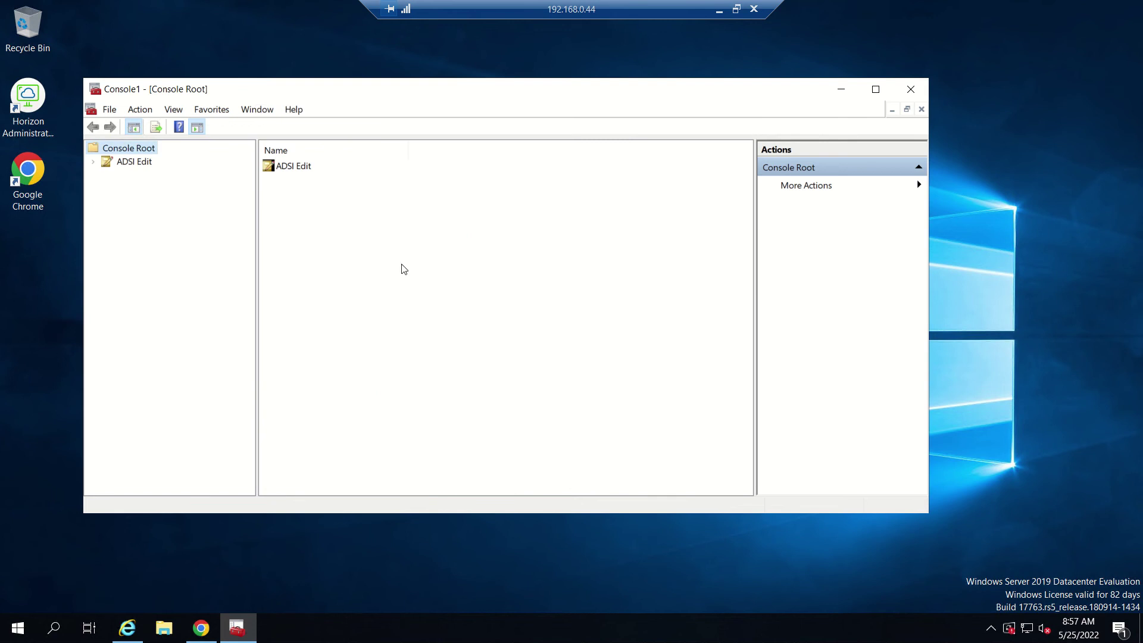
left_click(96, 162)
Start a new ADSI Edit connection named 'View ADAM Database'
right_click(143, 170)
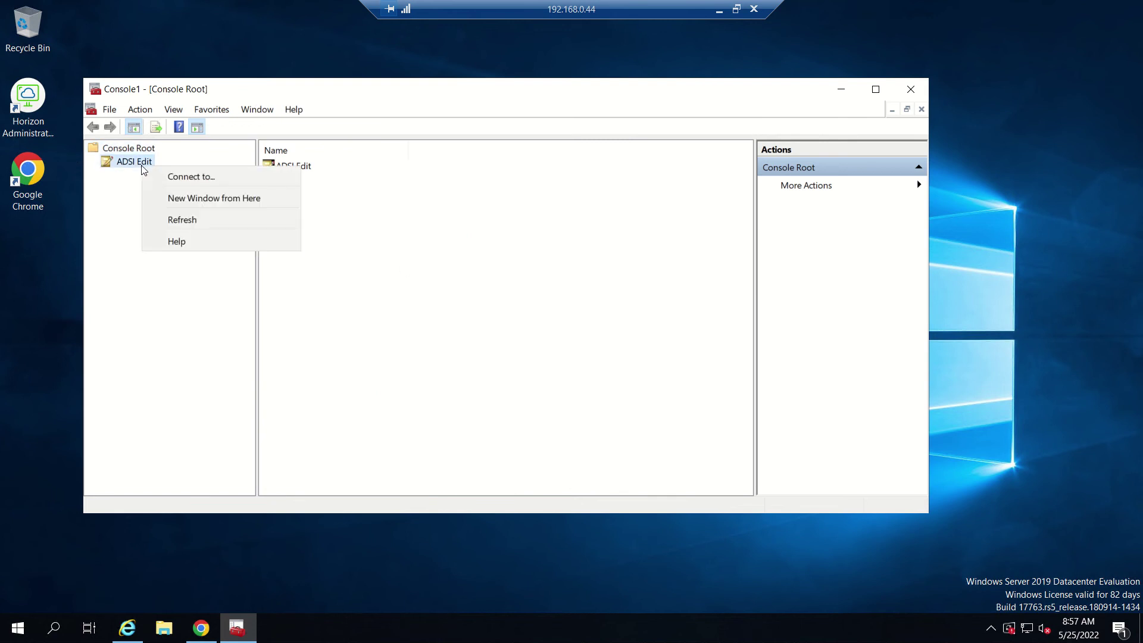
left_click(172, 177)
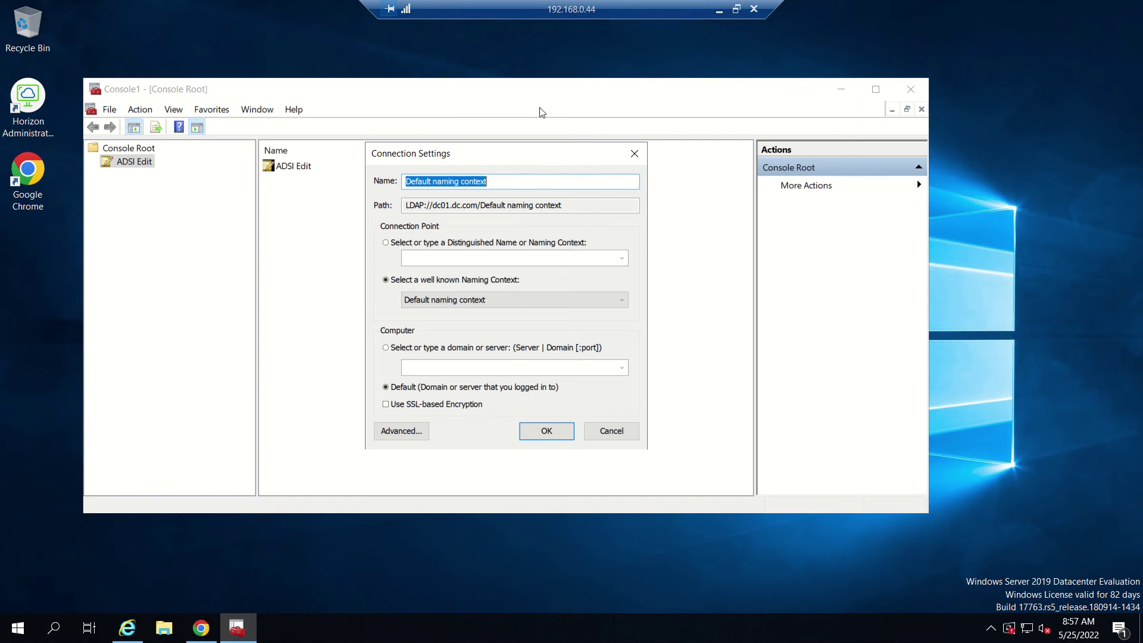
left_click_drag(520, 181, 405, 181)
type("View ")
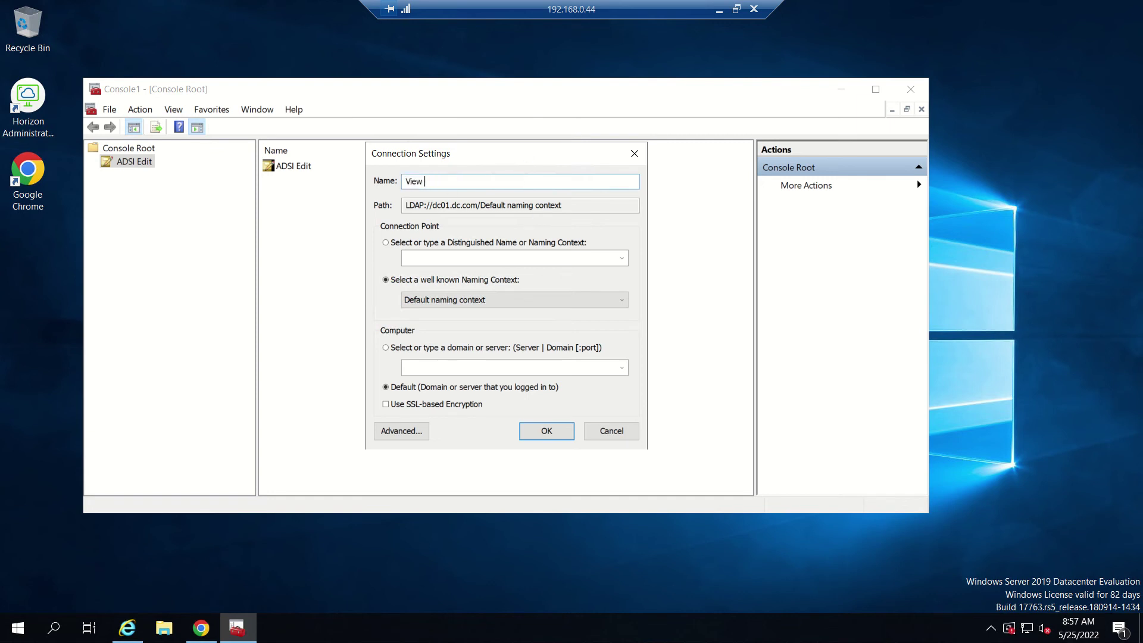
type("ADAM Database")
key("Tab")
key("Tab")
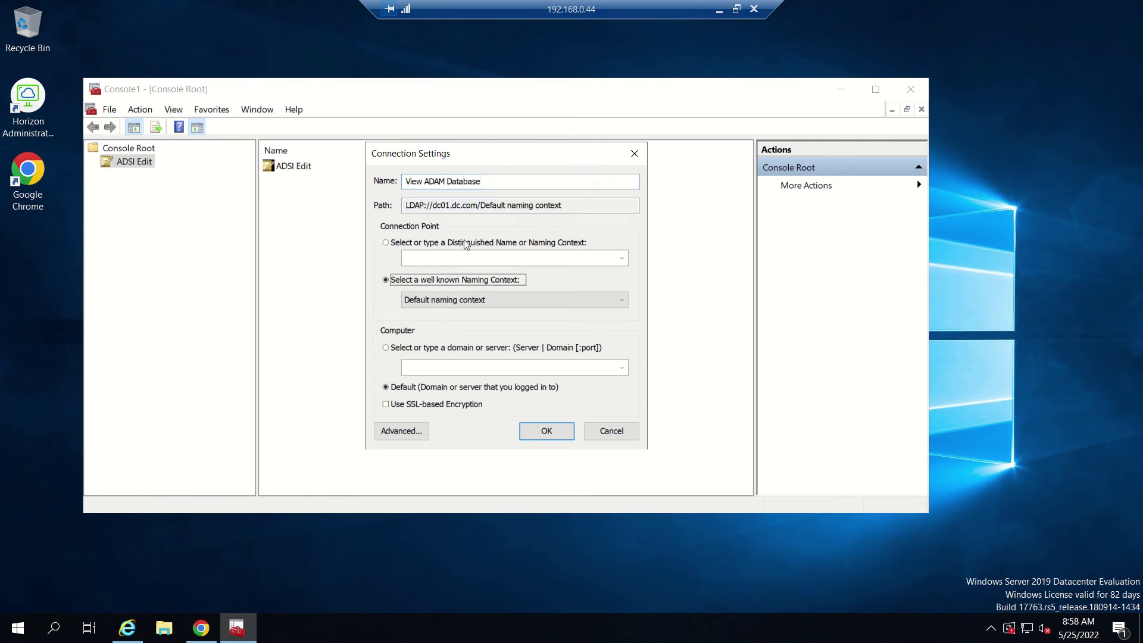
Set the connection point to the distinguished name dc-vdi,dc=vmware,dc=int
left_click(436, 242)
left_click(472, 259)
type("dc")
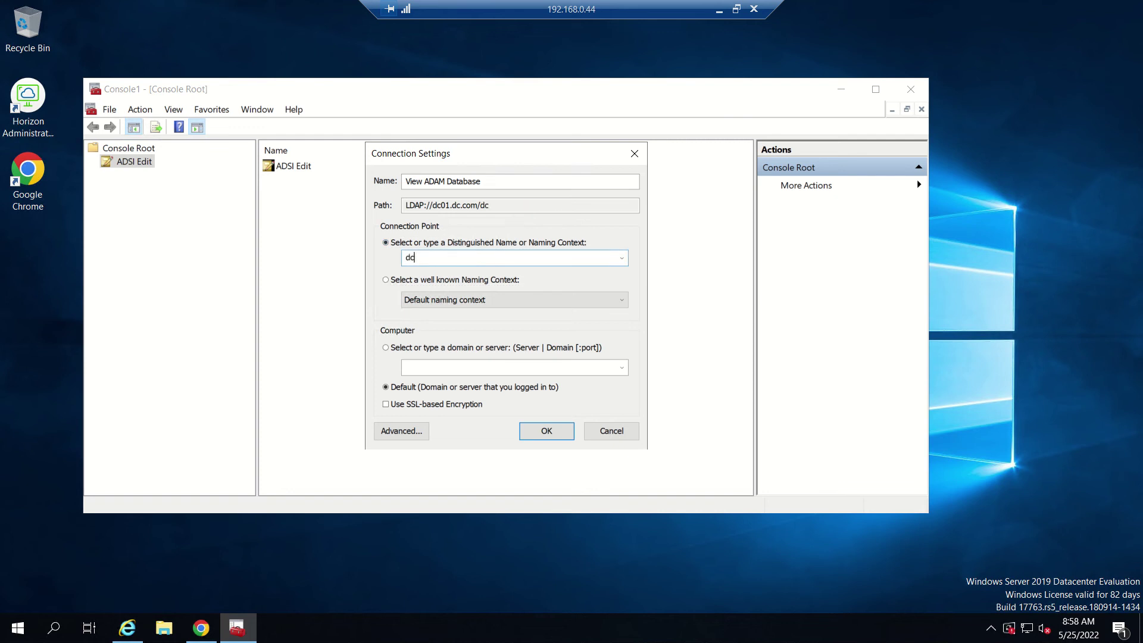
type("-vdi,dc=vmware,dc")
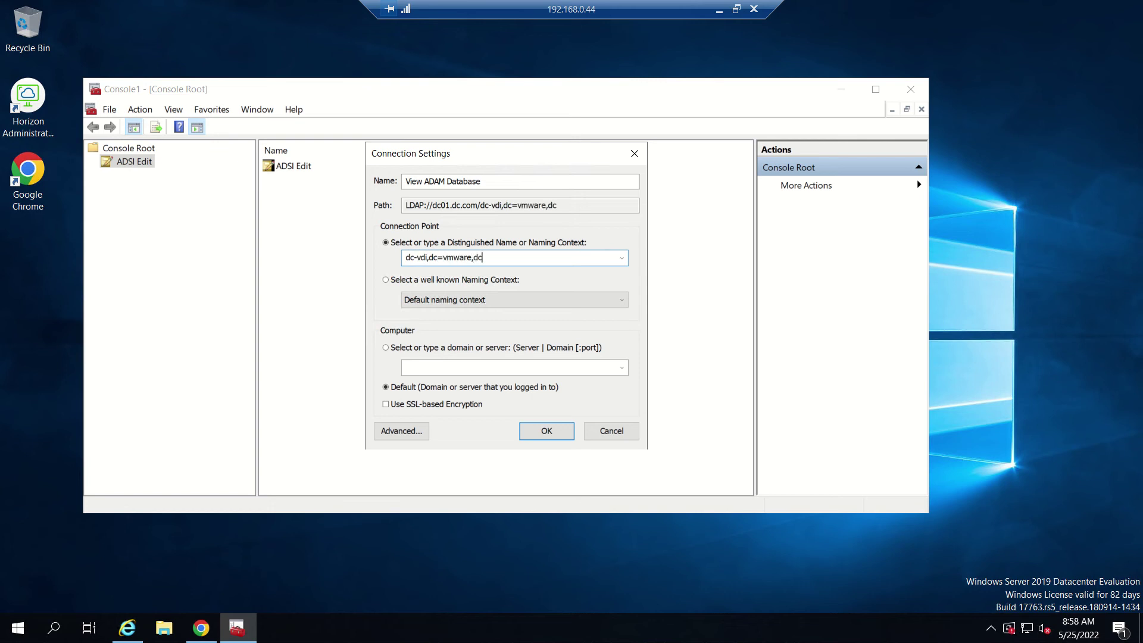
type("=int")
Target server localhost, attempt the connection, and dismiss the operation failed error
left_click(405, 349)
left_click(453, 370)
type("localhost")
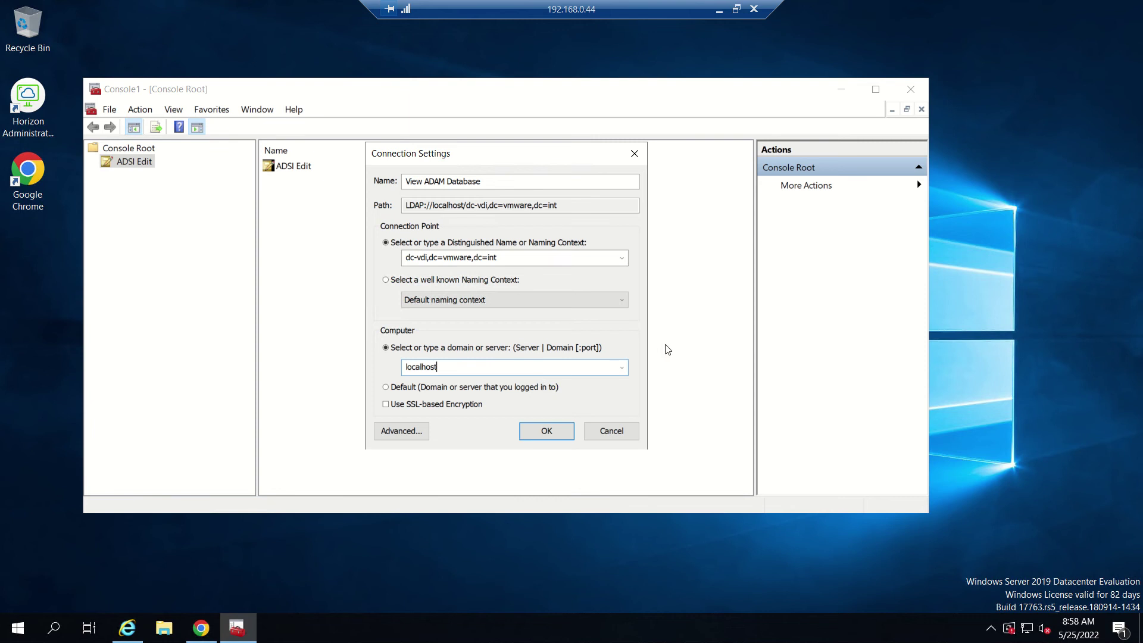
left_click(556, 430)
left_click(668, 444)
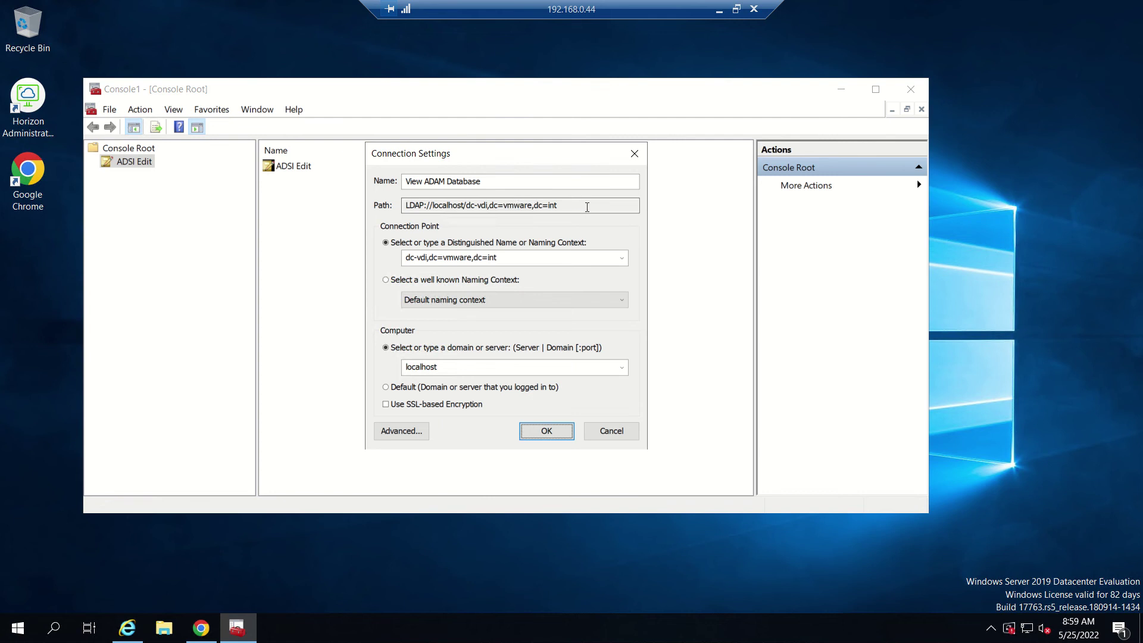
Retype the distinguished name as dc=vdi,dc=vmware,dc=int, keeping the specific server option
left_click(528, 255)
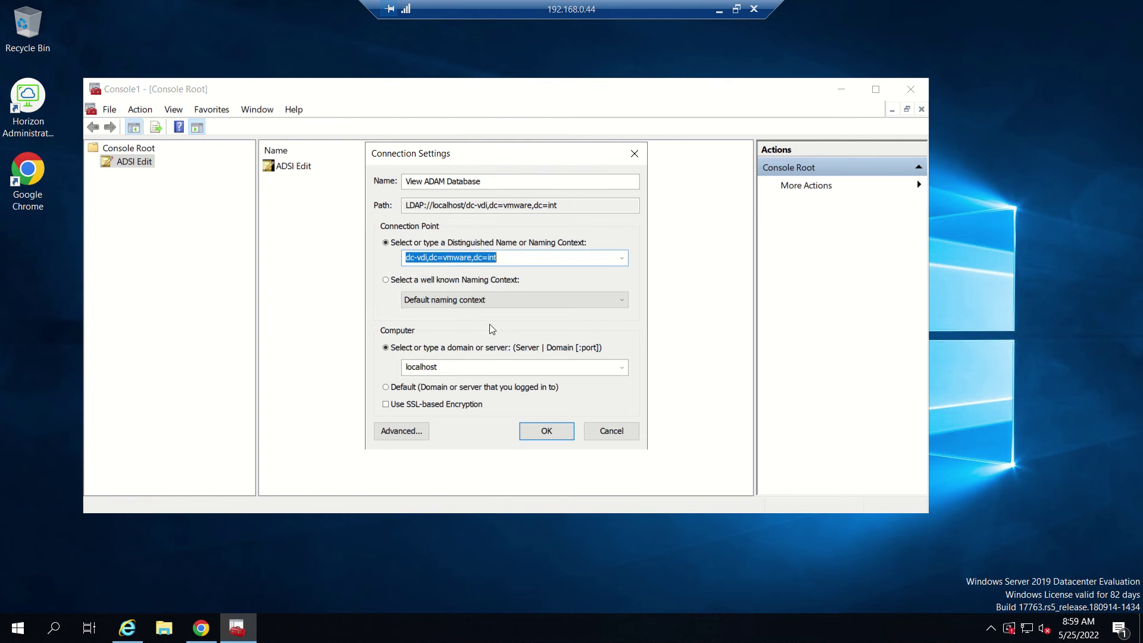
key("End")
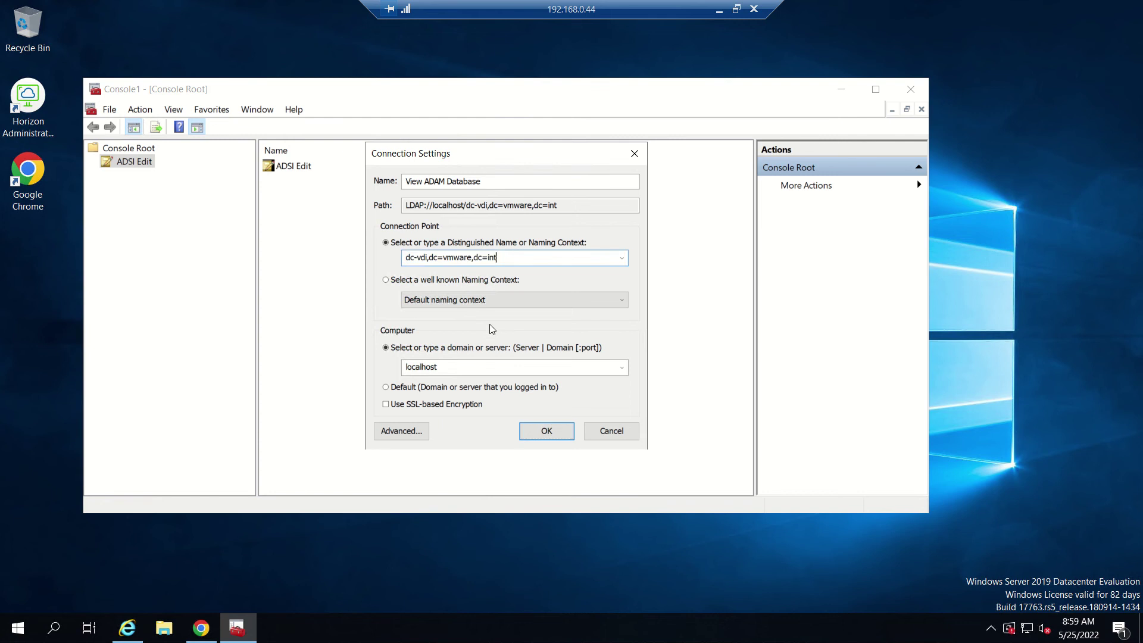
key("Left")
key("Left")
key("Left")
key("Left")
key("Left")
key("Left")
key("Left")
key("Left")
key("Left")
key("Left")
key("Left")
key("ctrl+a")
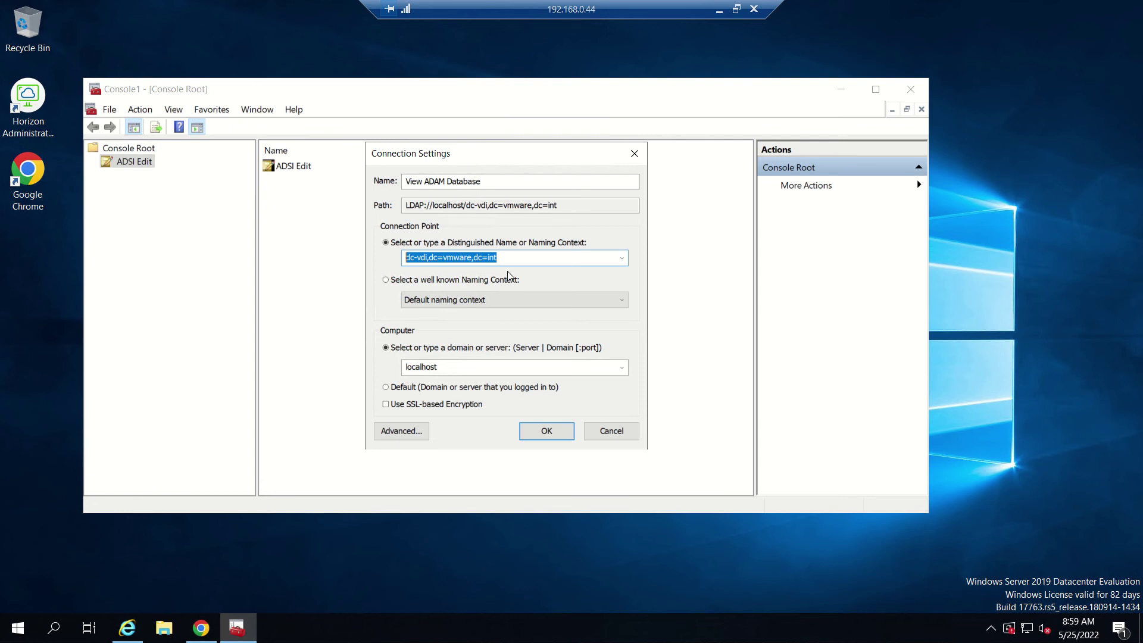
type("dc")
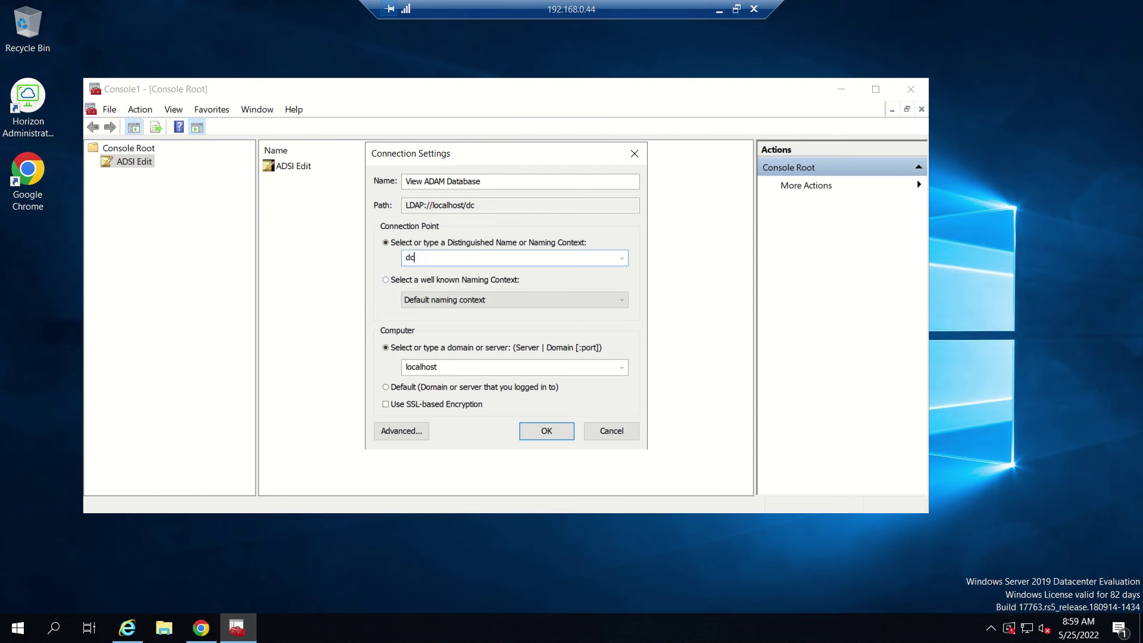
type("=vdi,dc=vmware,dc")
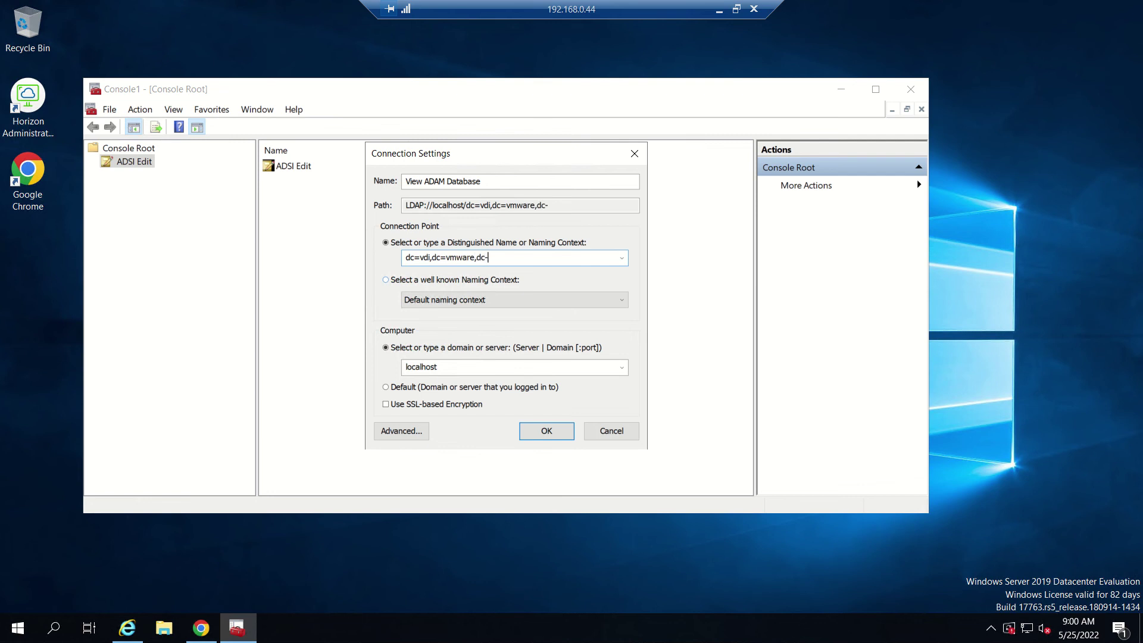
type("=int")
left_click(439, 349)
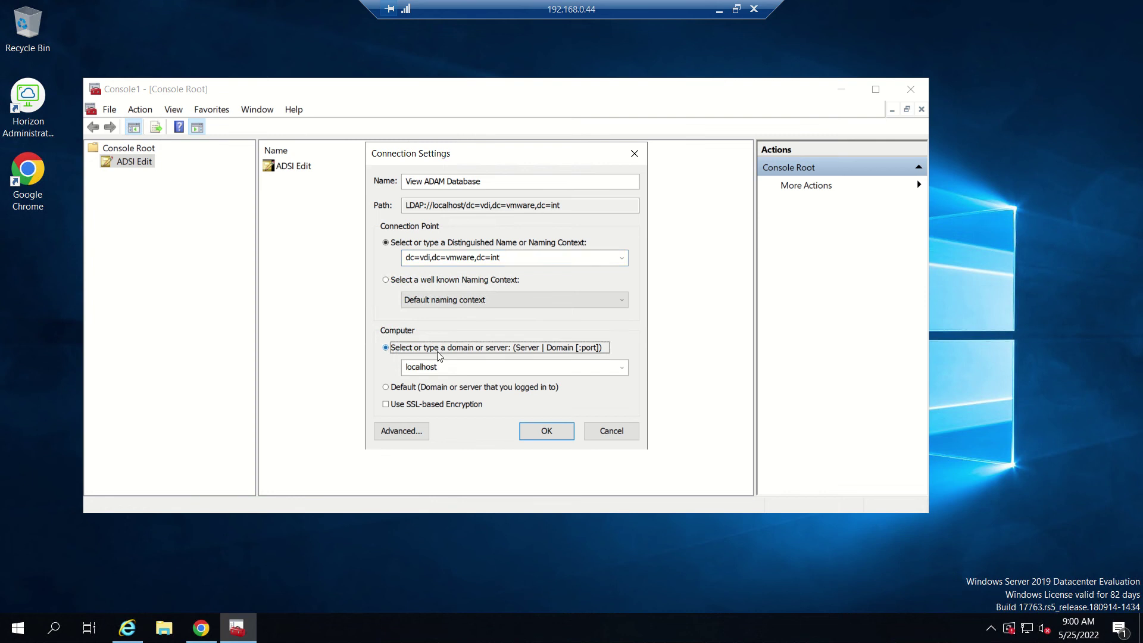
Connect, expand View ADAM Database [localhost], and open the DC=vdi,dc=vmware,dc=int container
left_click(568, 430)
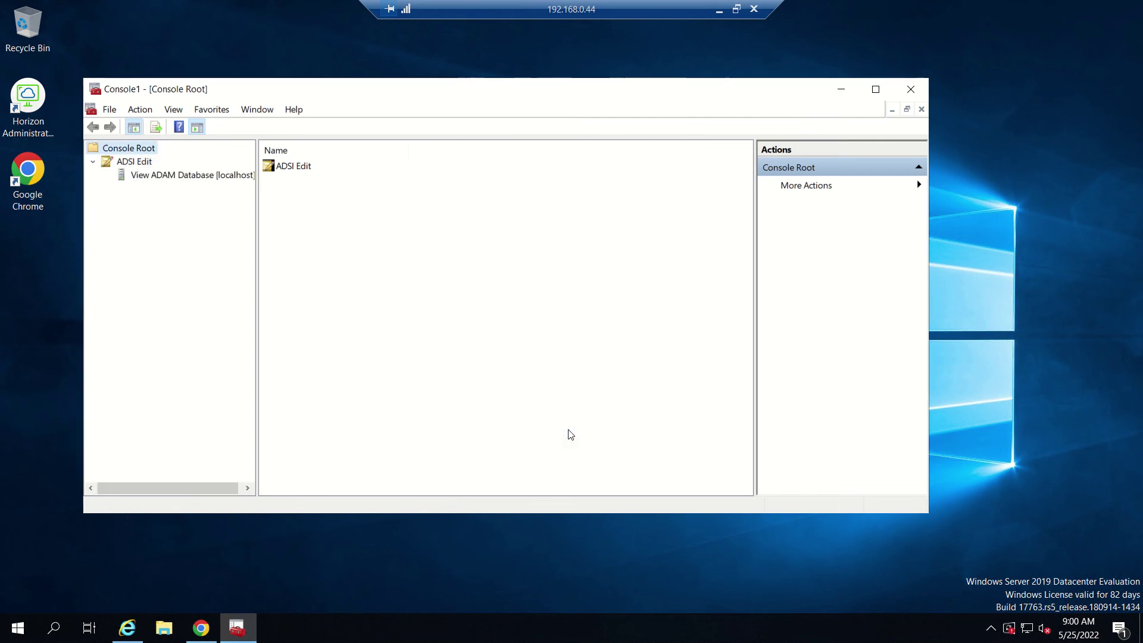
left_click(162, 178)
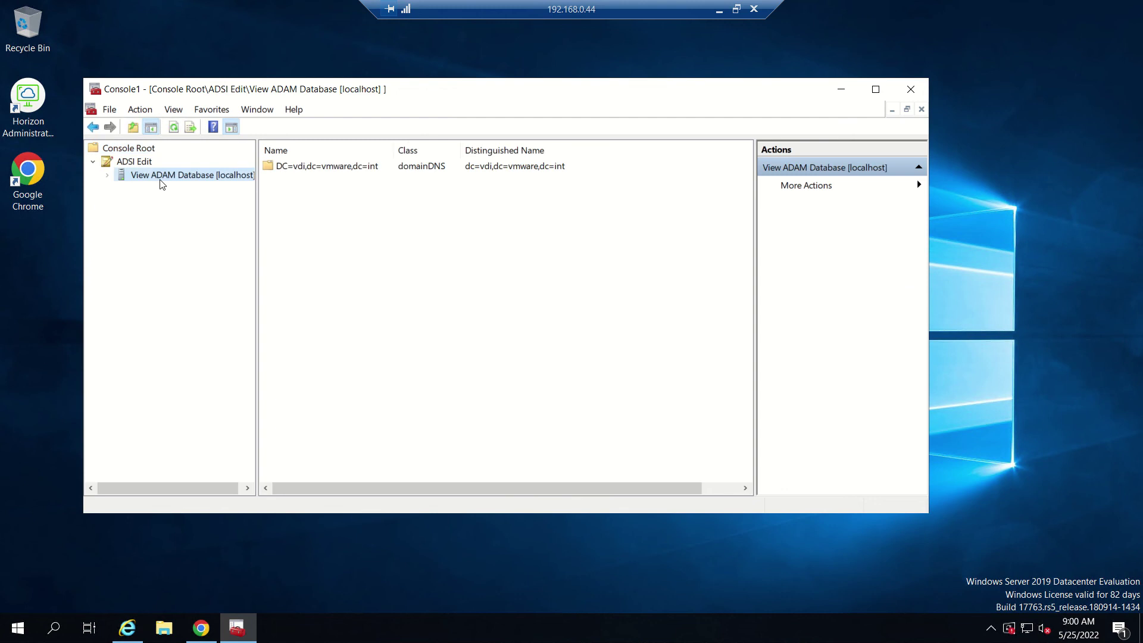
left_click(108, 176)
left_click(157, 189)
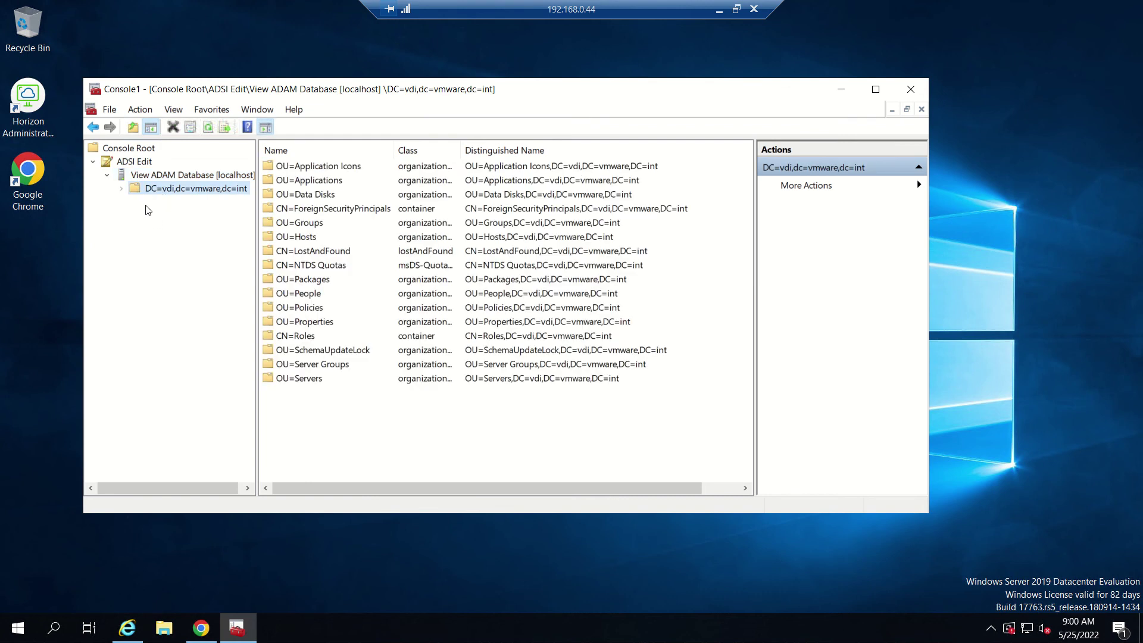
Open OU=Server Groups to list CN=vPool, cross-checking the Horizon Desktop Pools page
left_click(121, 189)
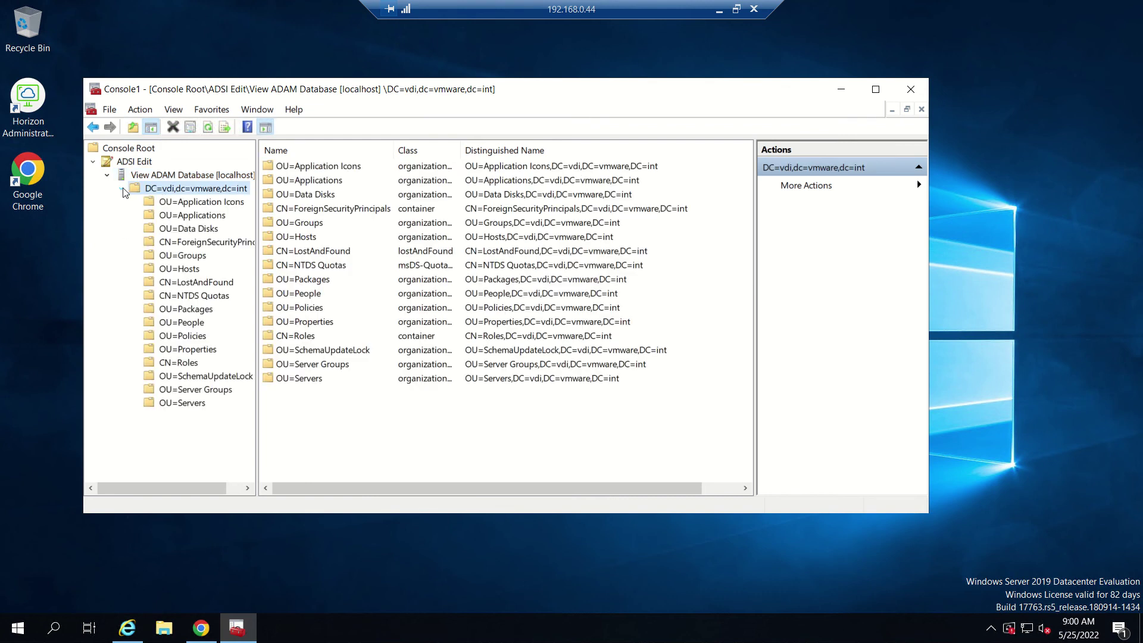
left_click(172, 391)
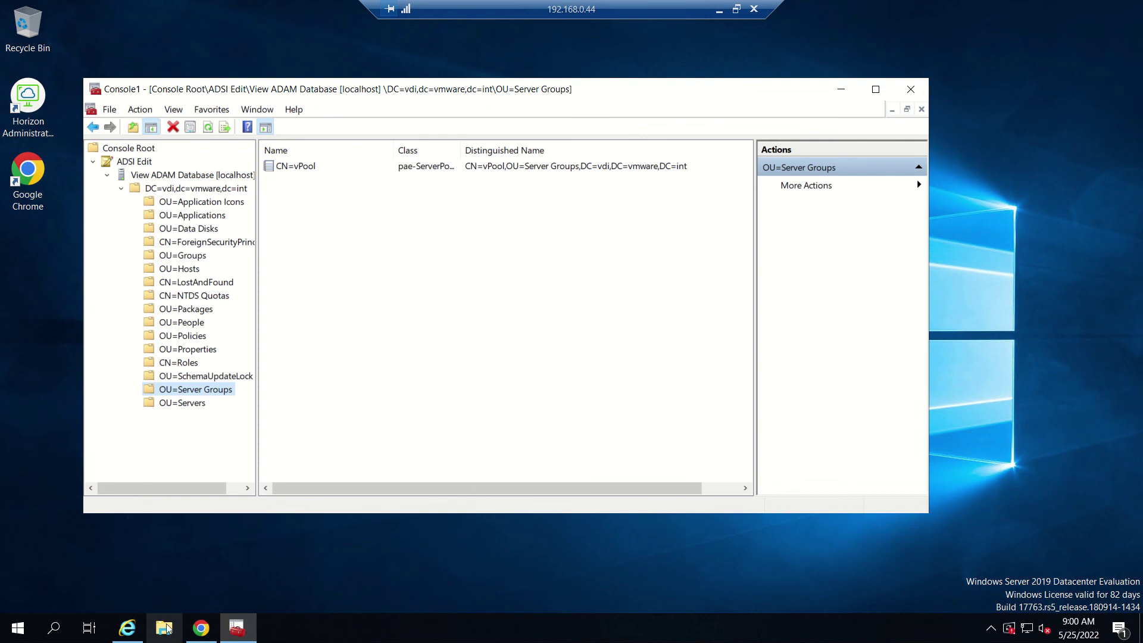
left_click(201, 629)
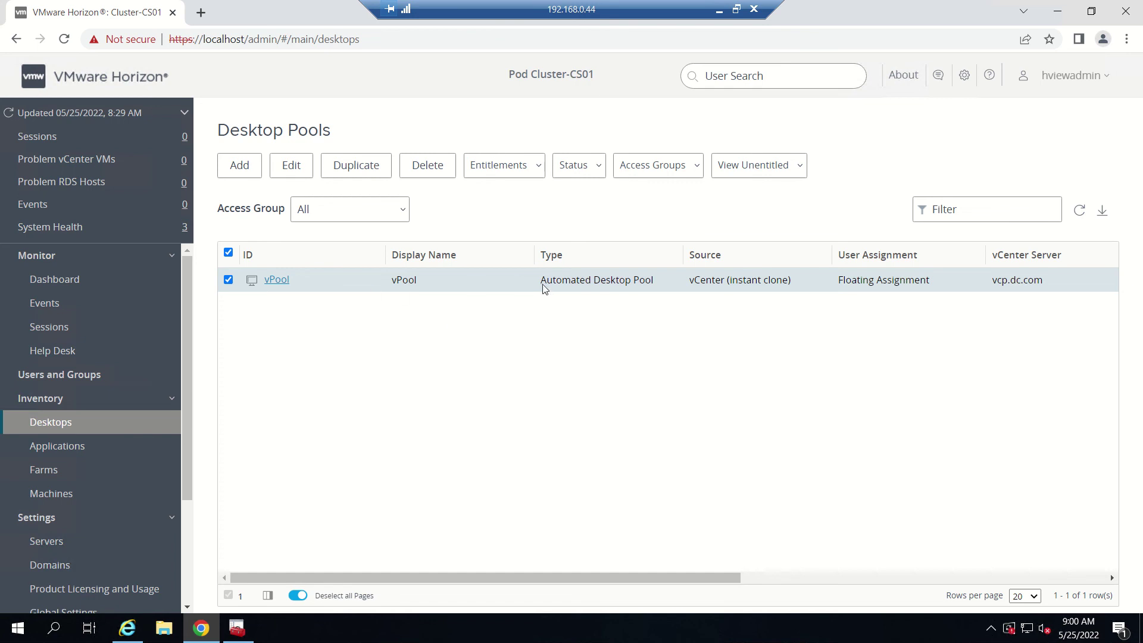
left_click(1057, 11)
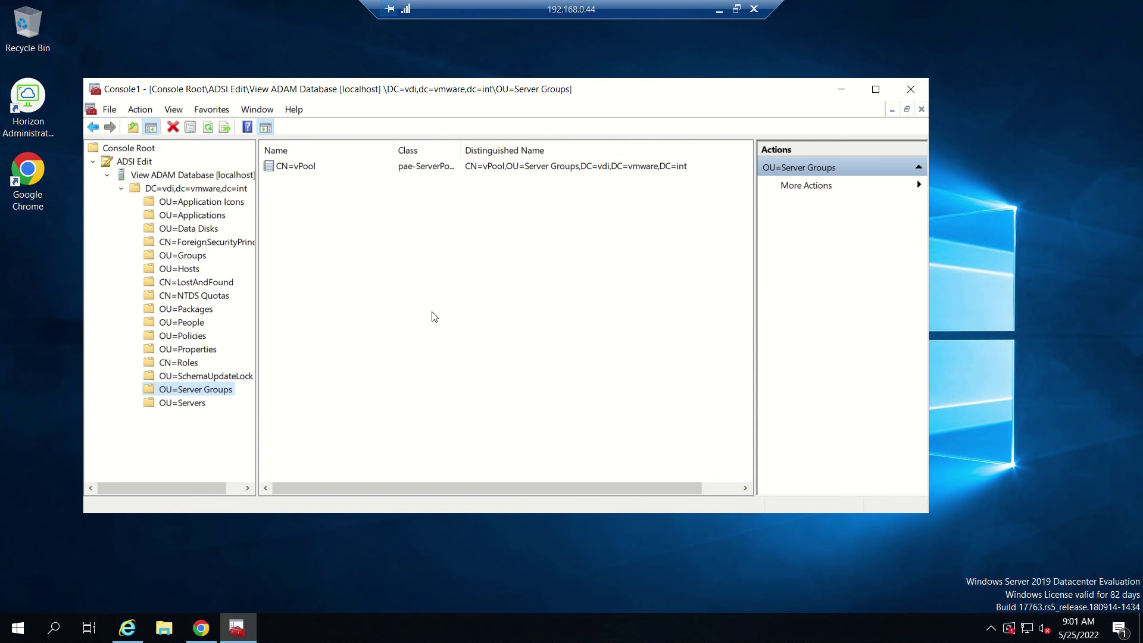
left_click(202, 628)
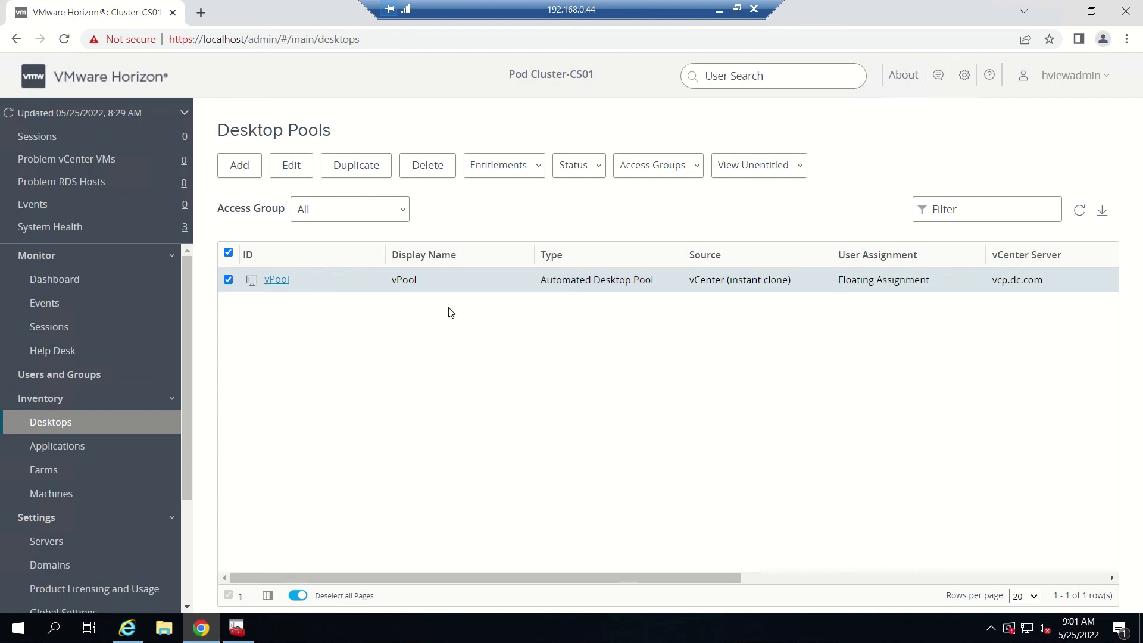
left_click(1058, 10)
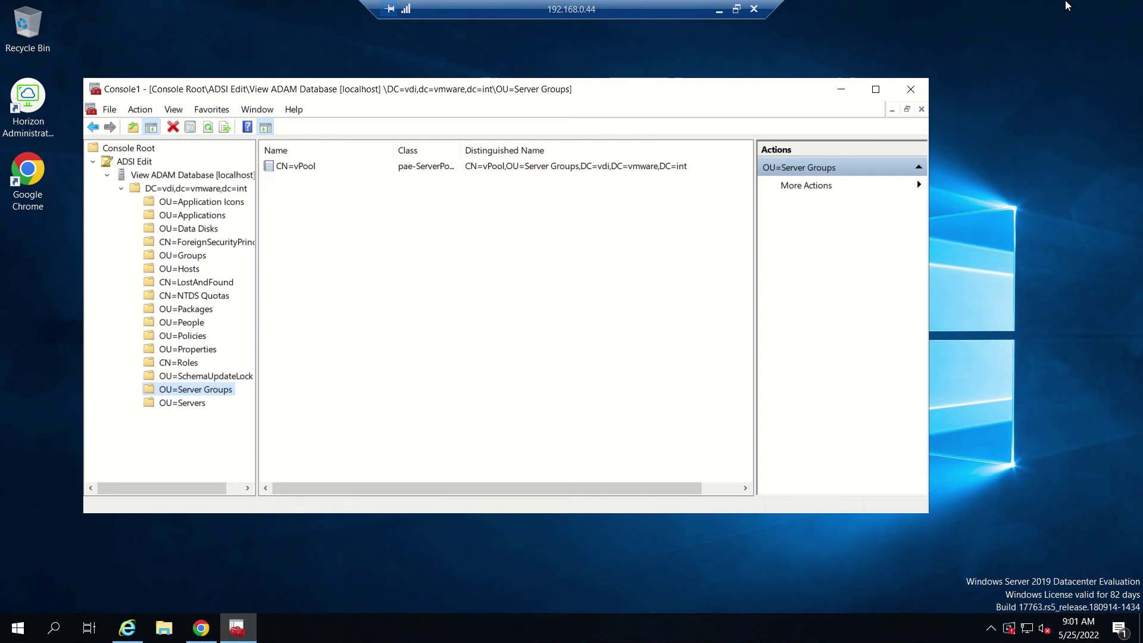
Delete the CN=vPool entry and confirm the deletion with Yes
left_click(301, 169)
right_click(300, 170)
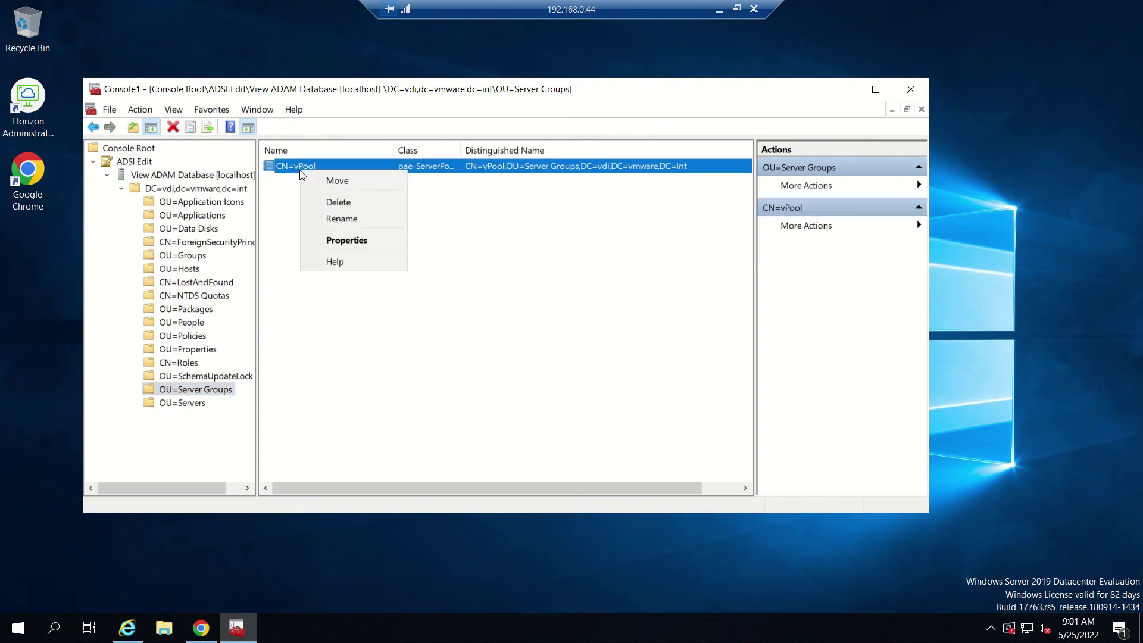
left_click(339, 203)
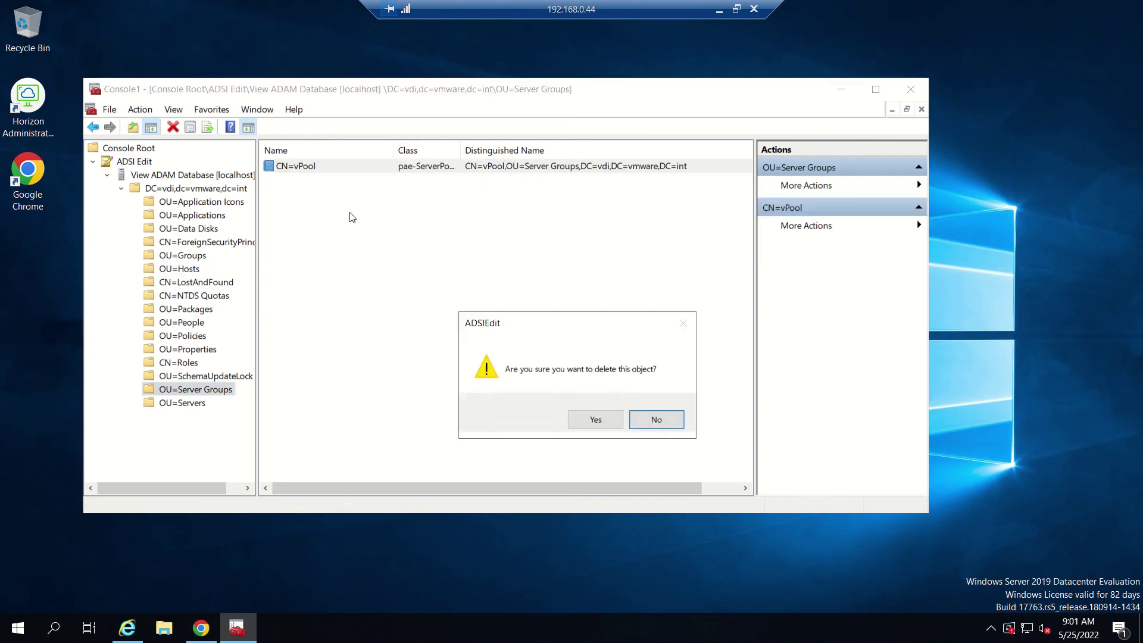
left_click(607, 416)
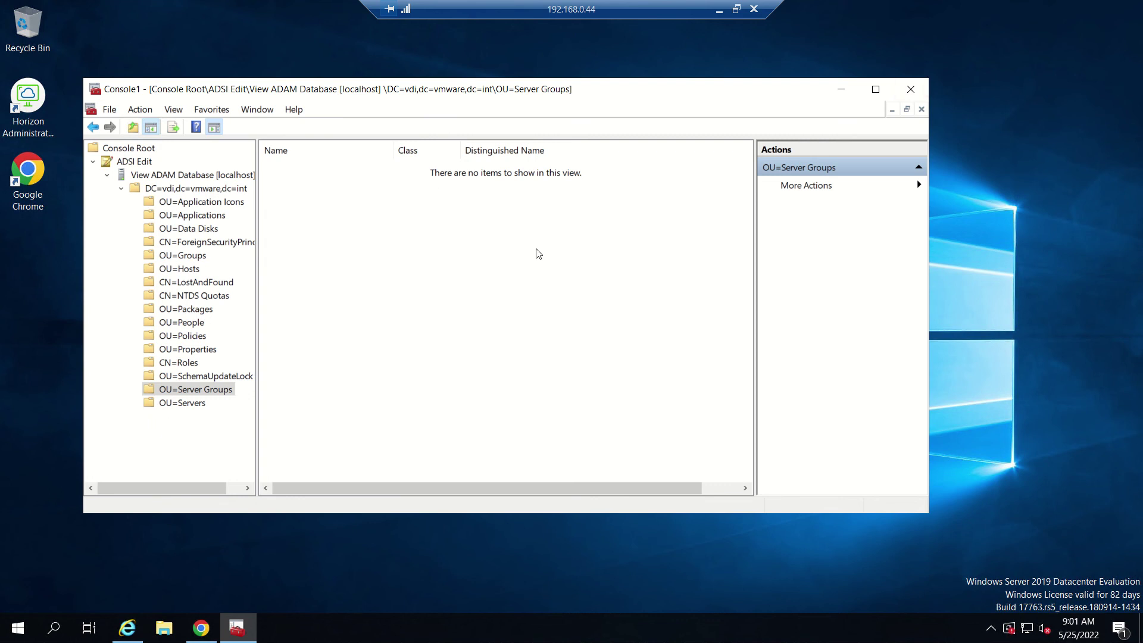
Show the OU=Applications container and widen its Name column to read the entries
left_click(194, 217)
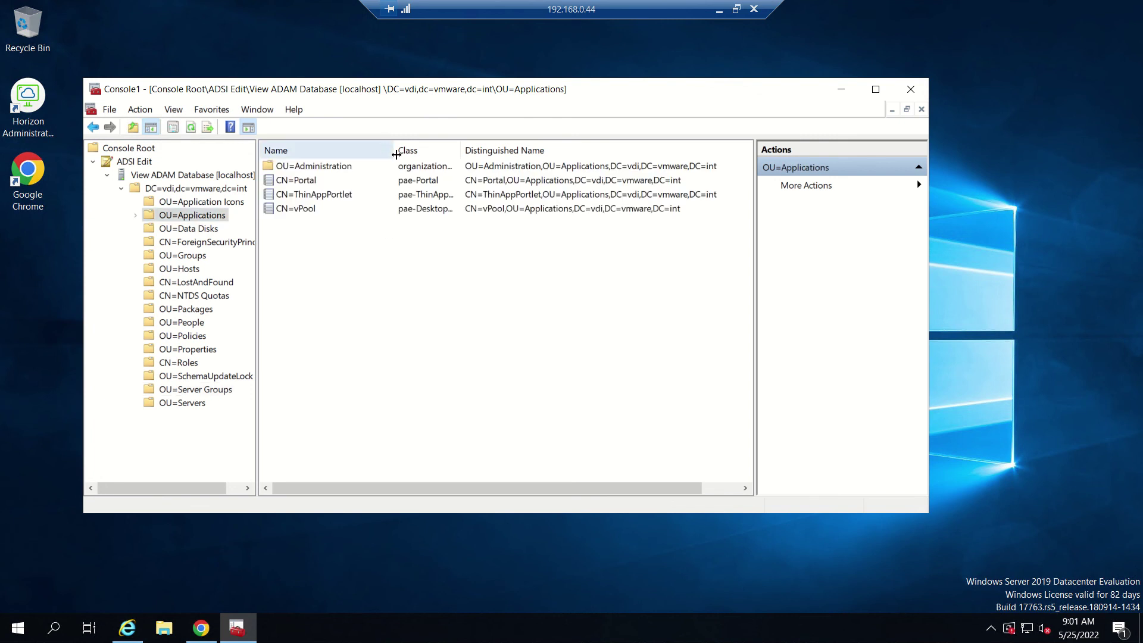
left_click_drag(393, 150, 506, 164)
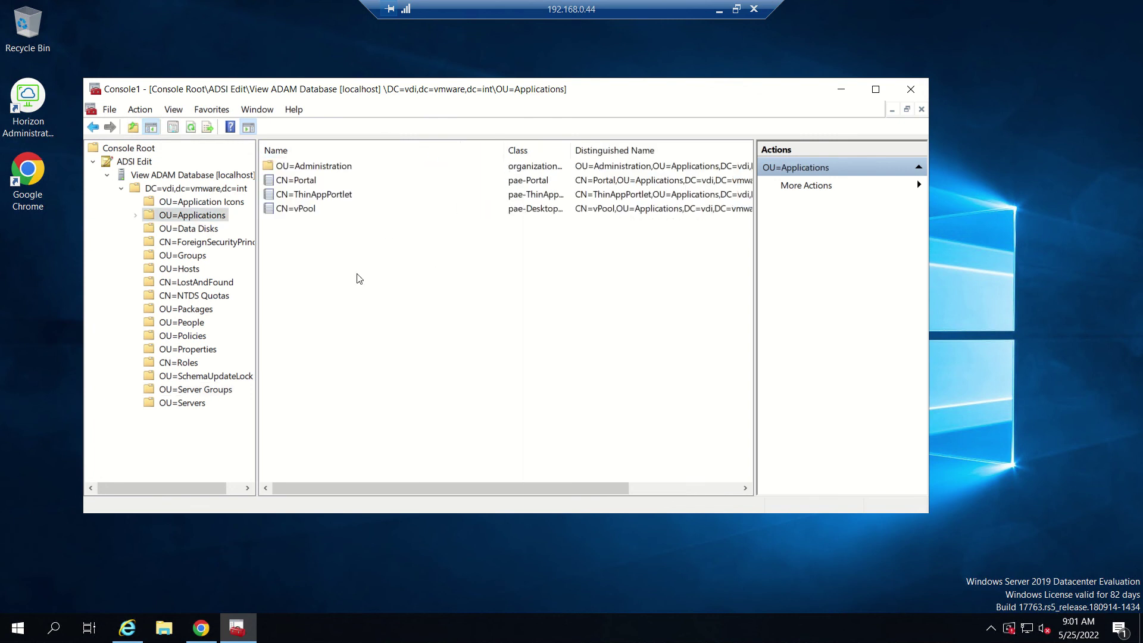
left_click(310, 184)
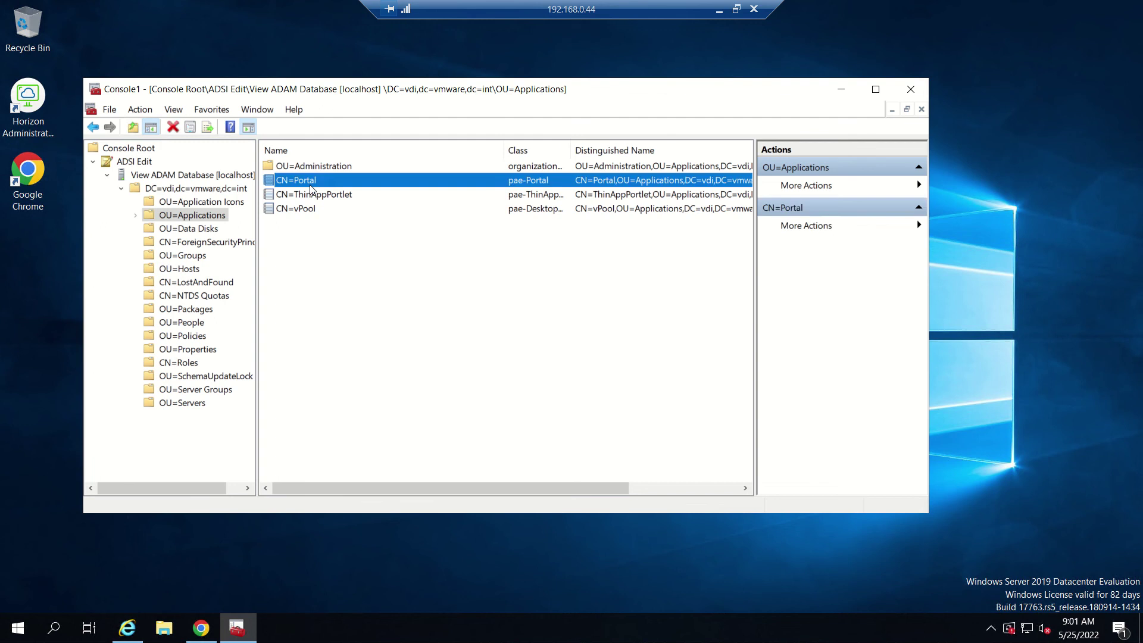
left_click(439, 479)
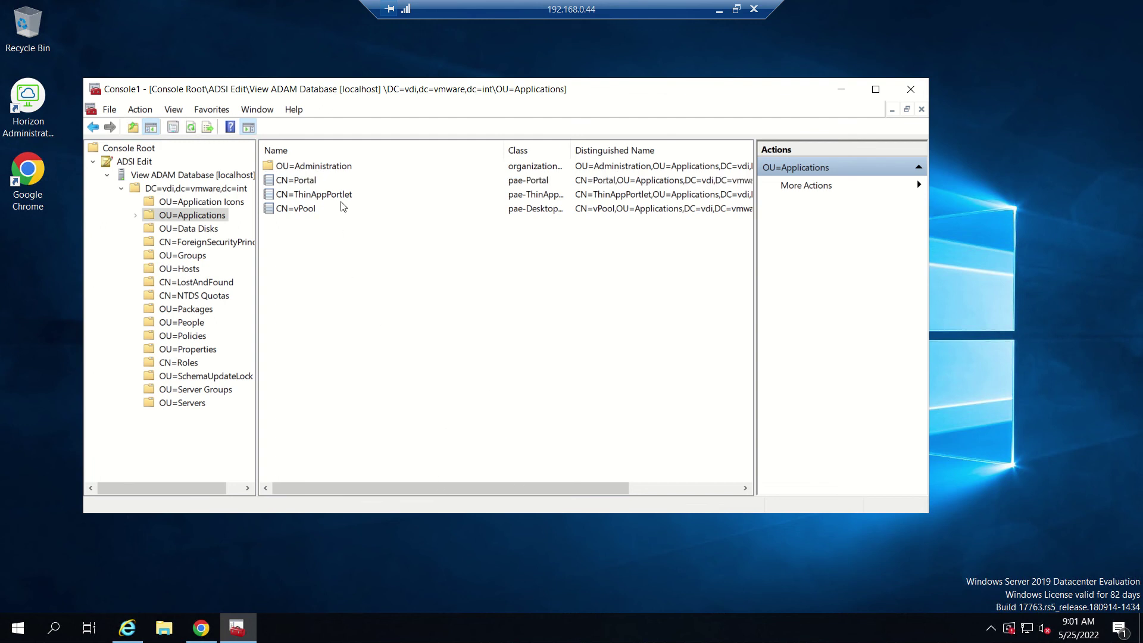
Delete the CN=vPool entry from OU=Applications and confirm with Yes
left_click(308, 213)
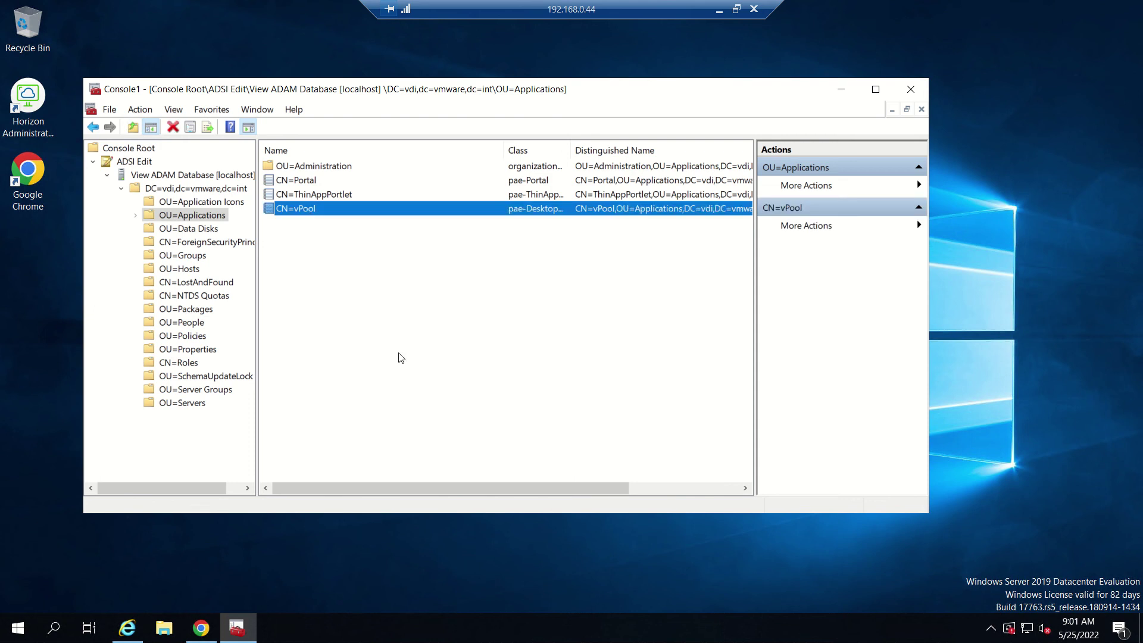
right_click(306, 213)
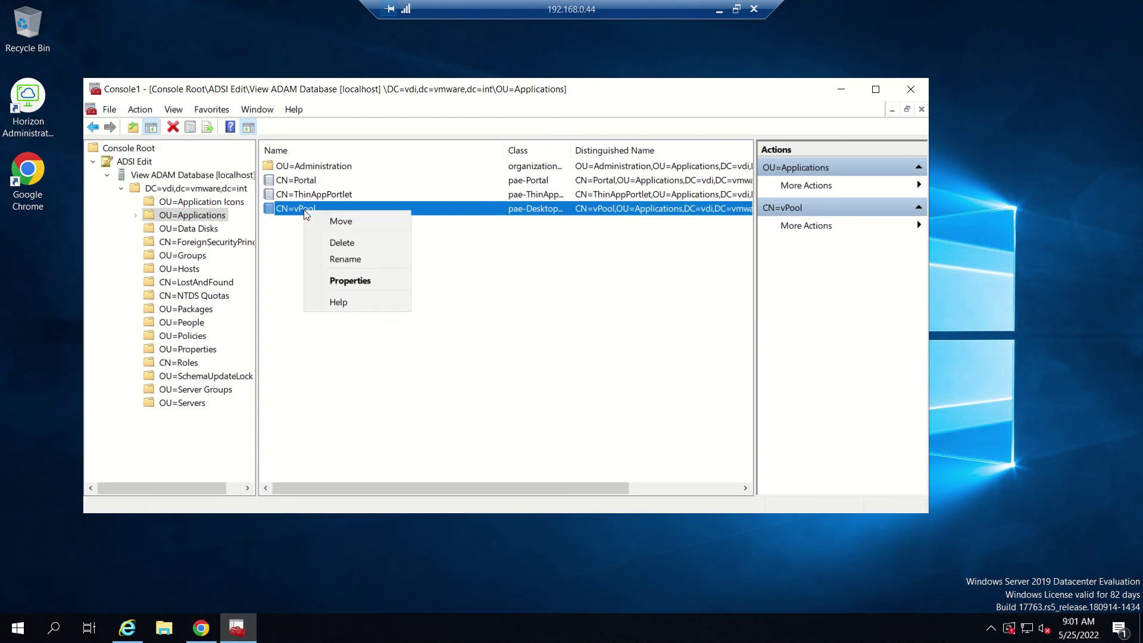
left_click(356, 246)
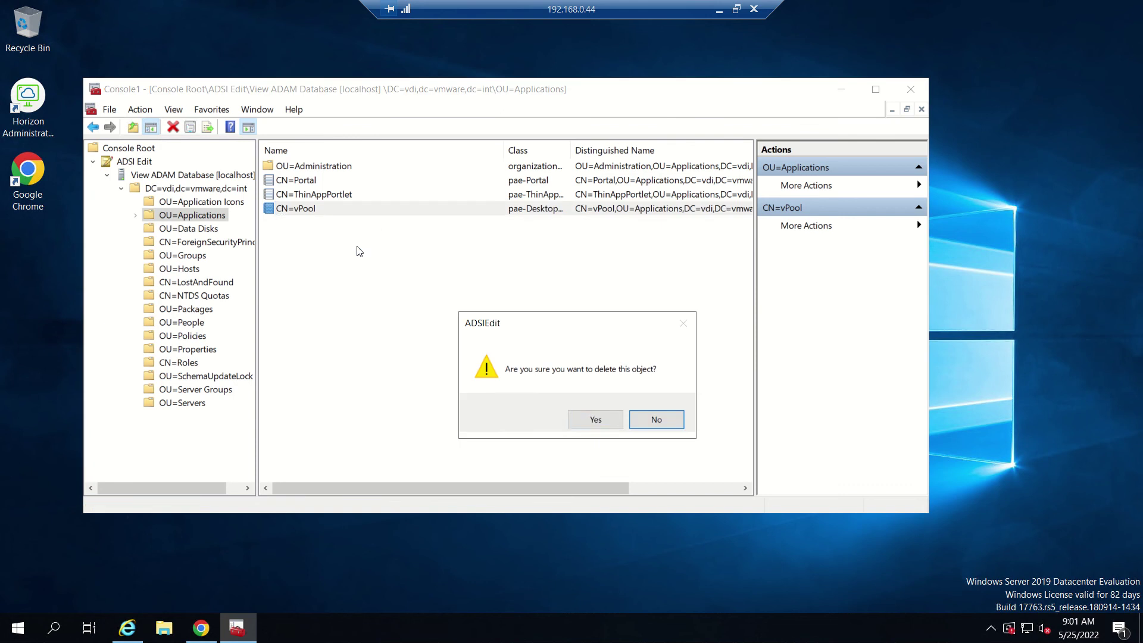
left_click(594, 421)
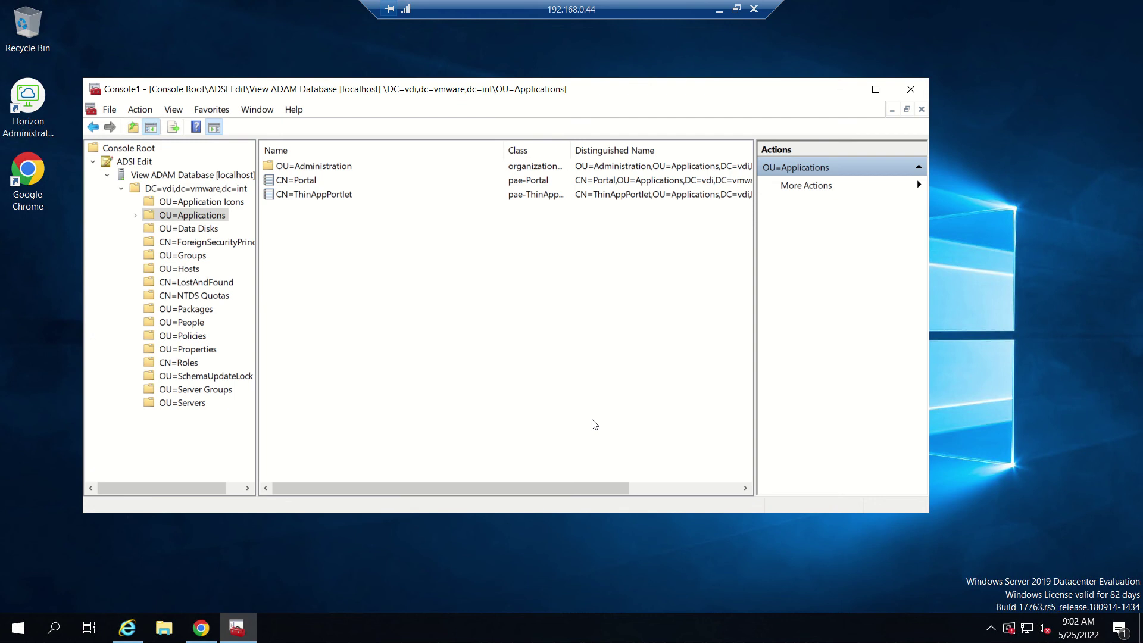
Refresh the list and check that OU=Server Groups and OU=Applications no longer contain vPool
right_click(429, 274)
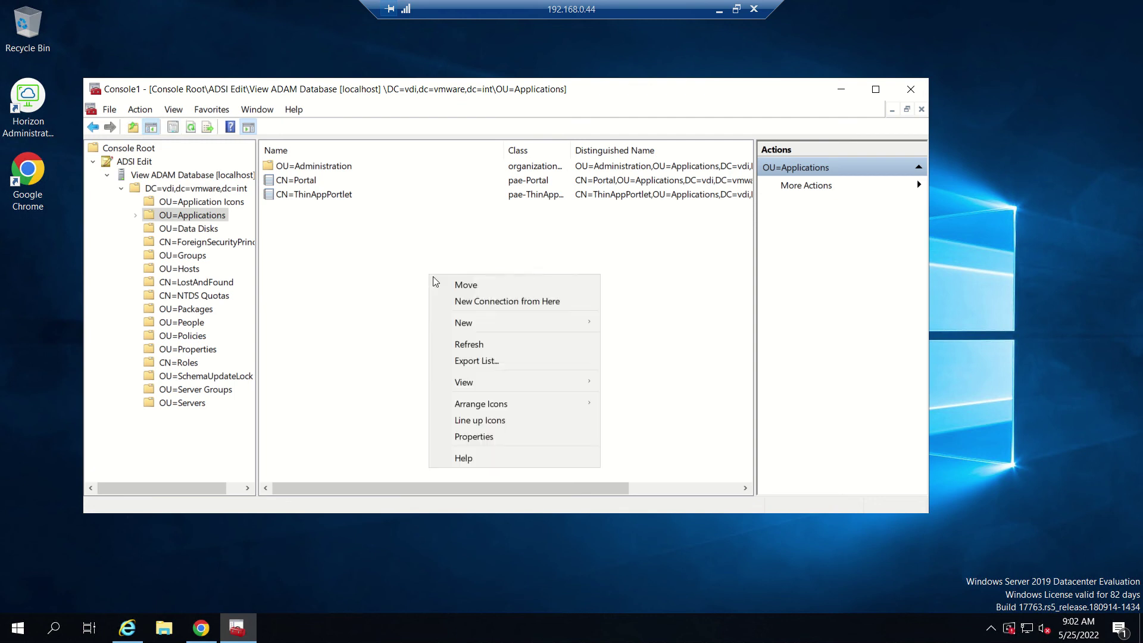
left_click(485, 344)
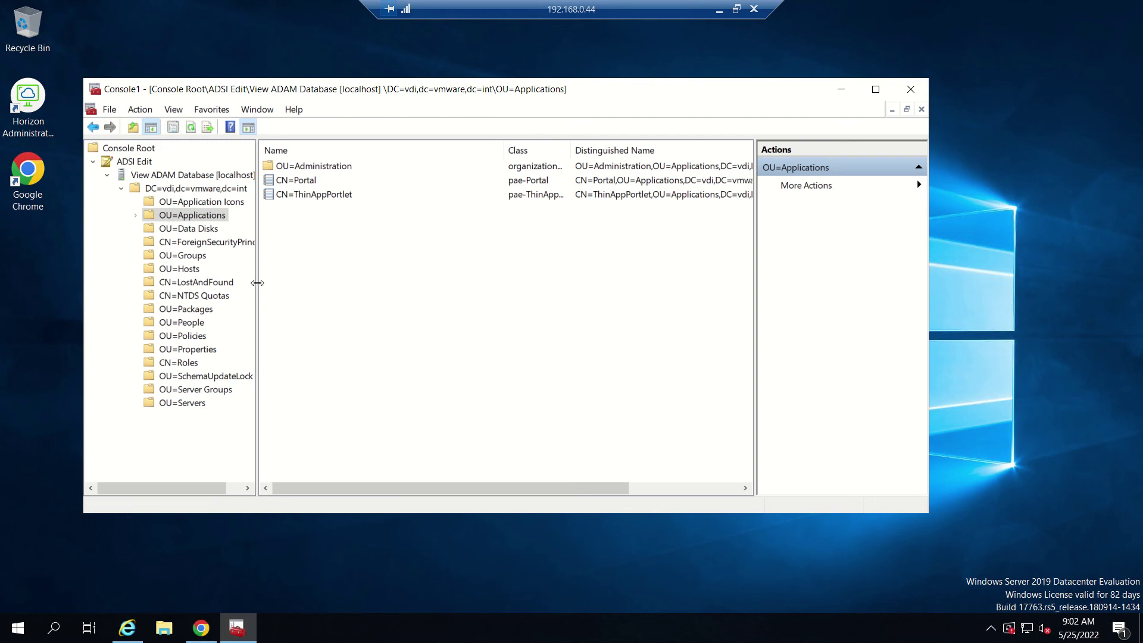
left_click(200, 391)
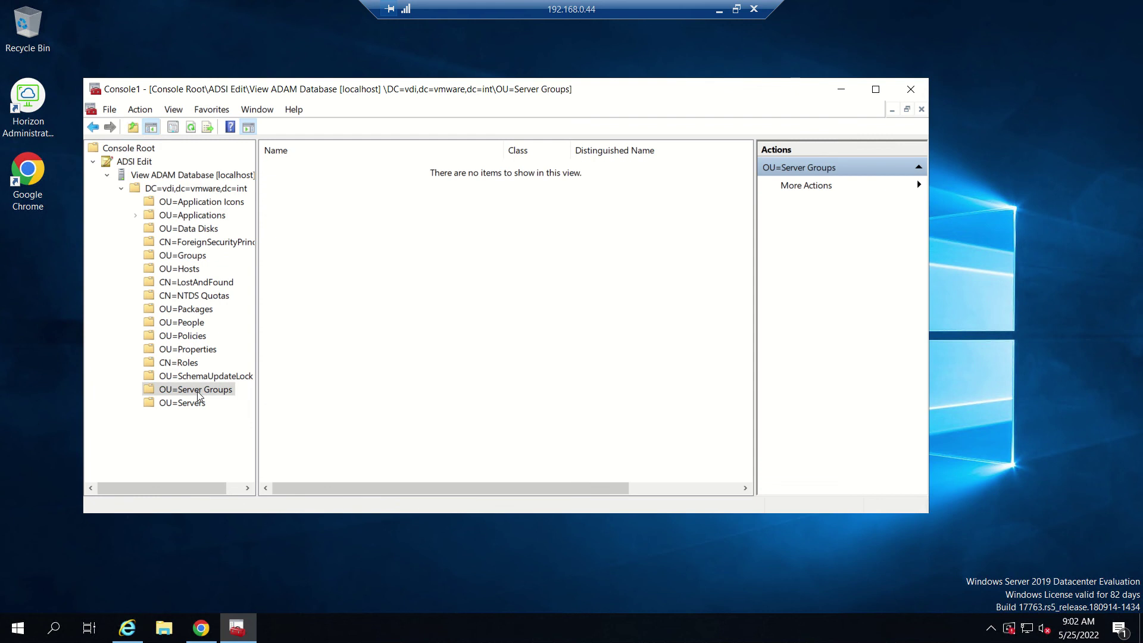
left_click(193, 217)
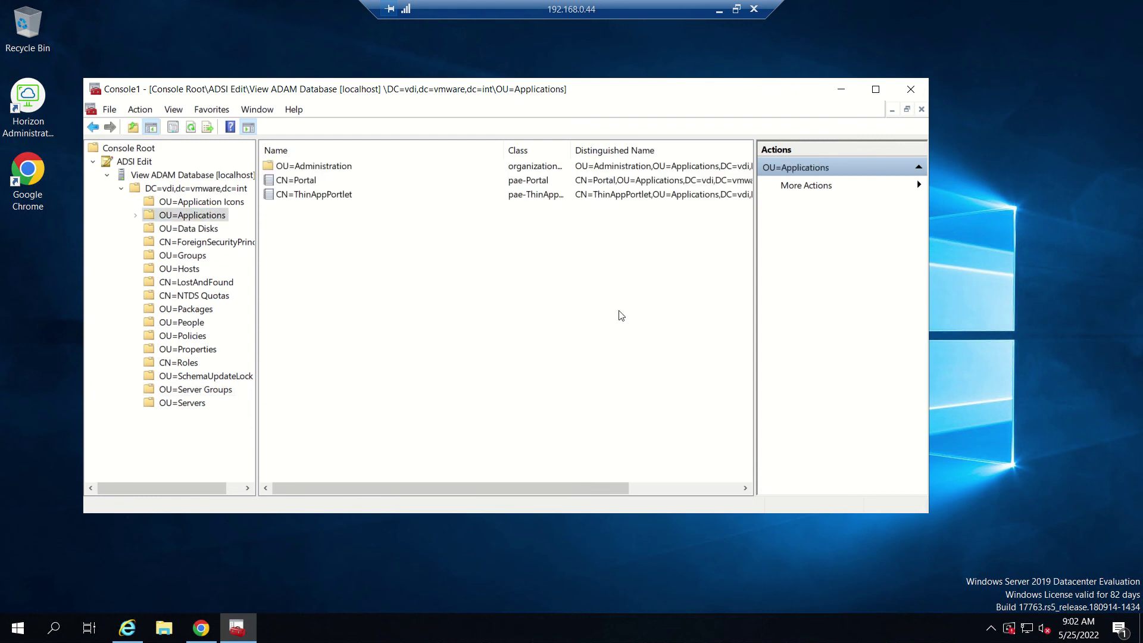
Close the ADSI Edit console without saving and return to Horizon's Desktop Pools page
left_click(911, 91)
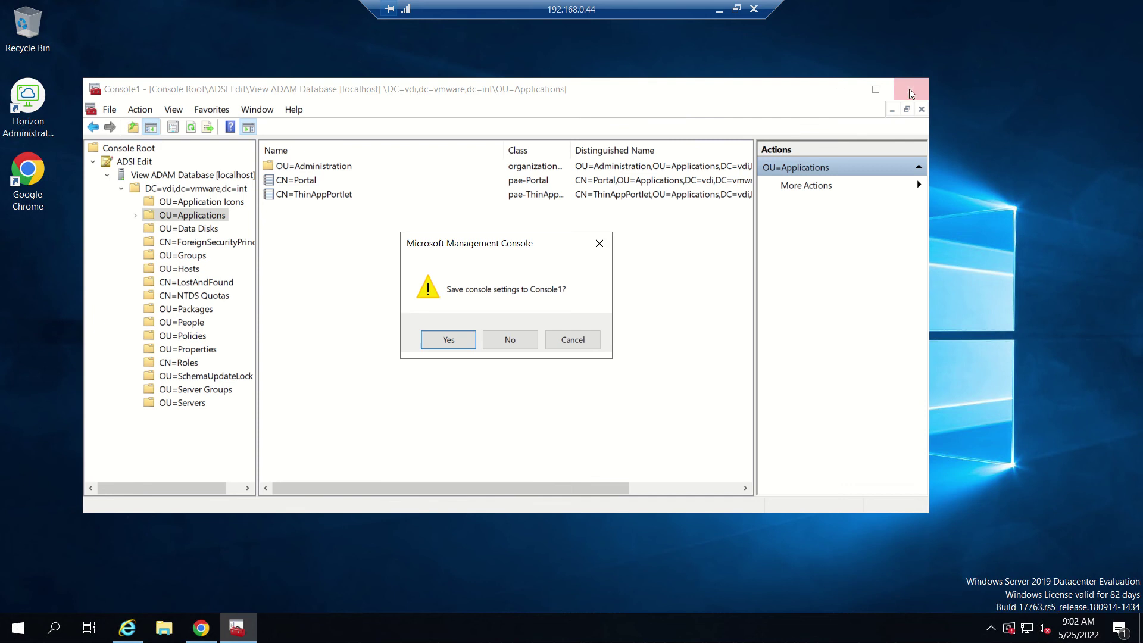
left_click(494, 338)
right_click(300, 196)
left_click(333, 242)
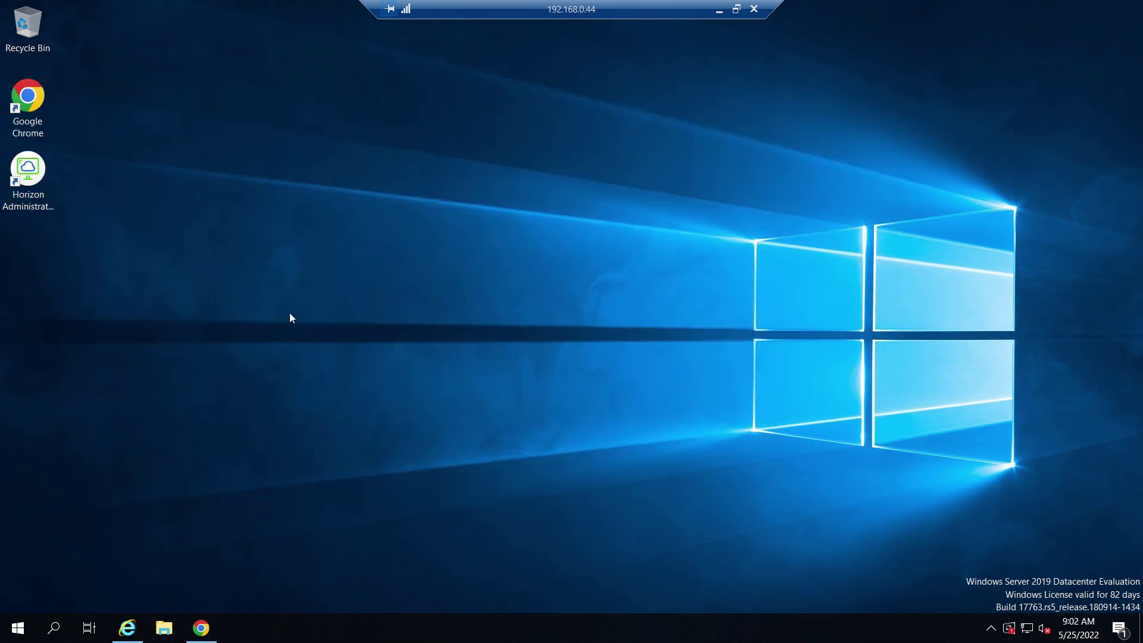
left_click(209, 617)
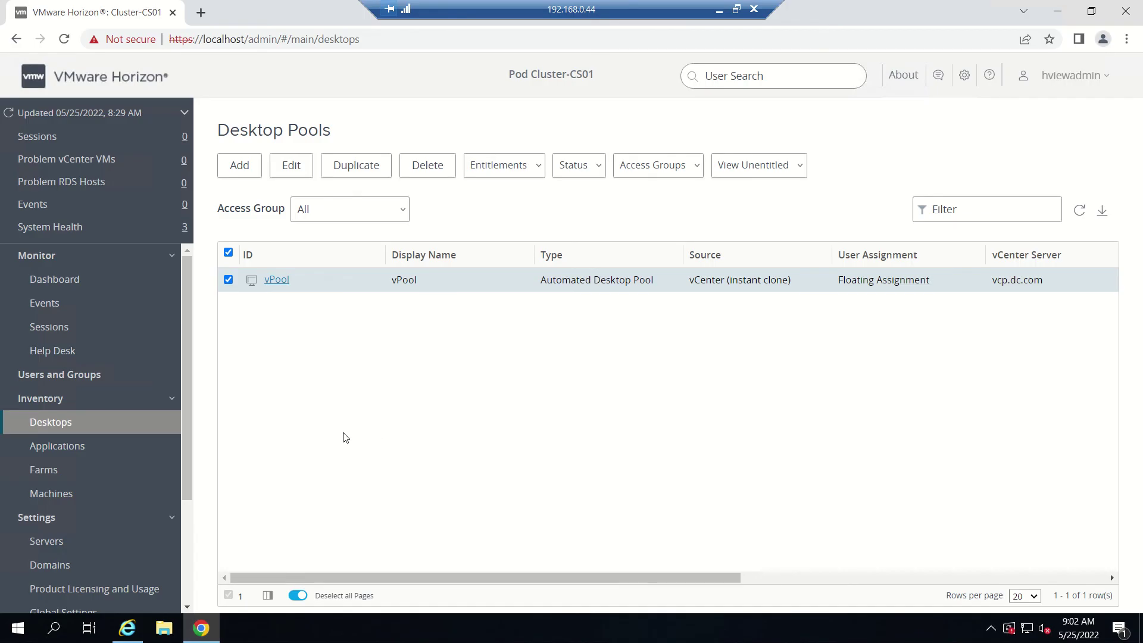
Reload the Horizon Console page and refresh the Desktop Pools list until it shows 0 rows
left_click(63, 39)
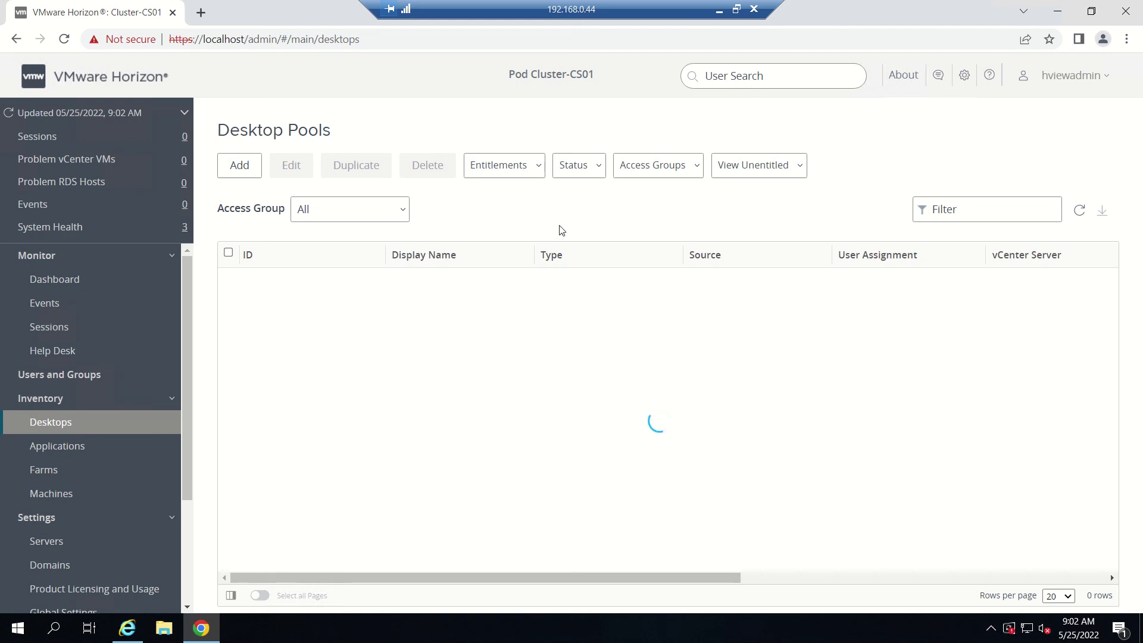
left_click(52, 447)
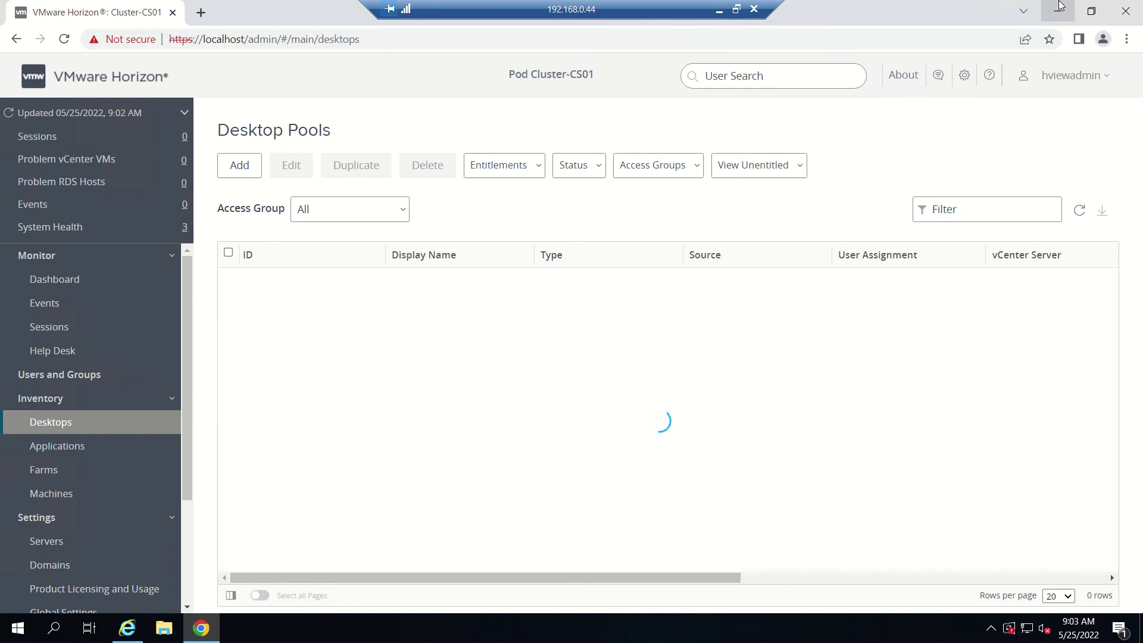
Minimise the browser and remote session, then show title slide 1 of the vmhorizon presentation
left_click(1059, 8)
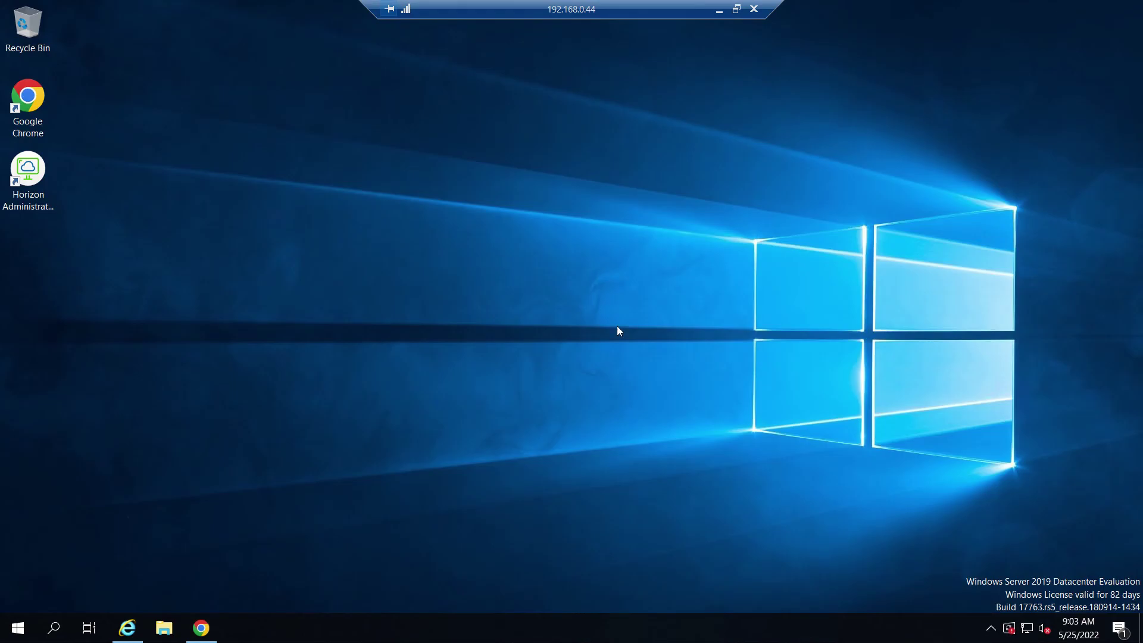
right_click(604, 269)
left_click(628, 311)
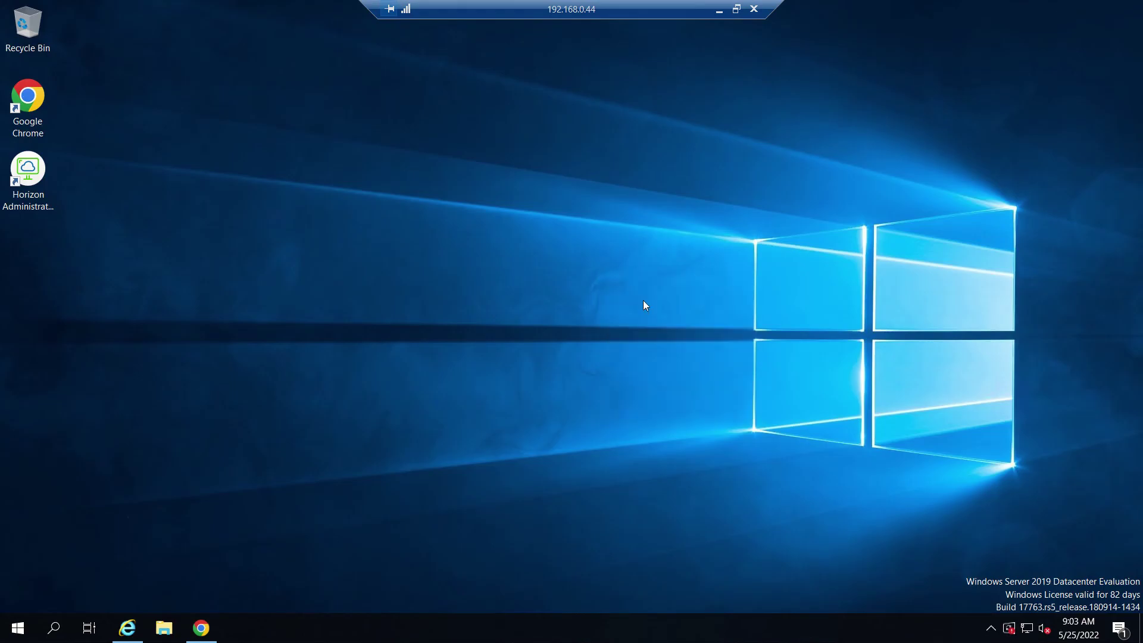
left_click(719, 9)
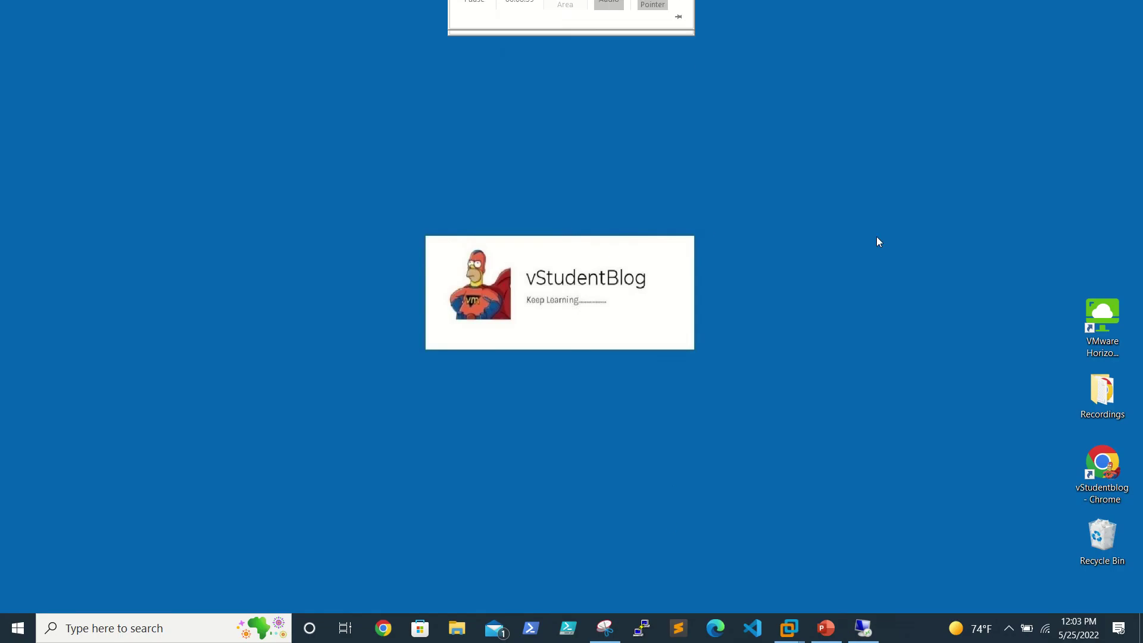
left_click(827, 628)
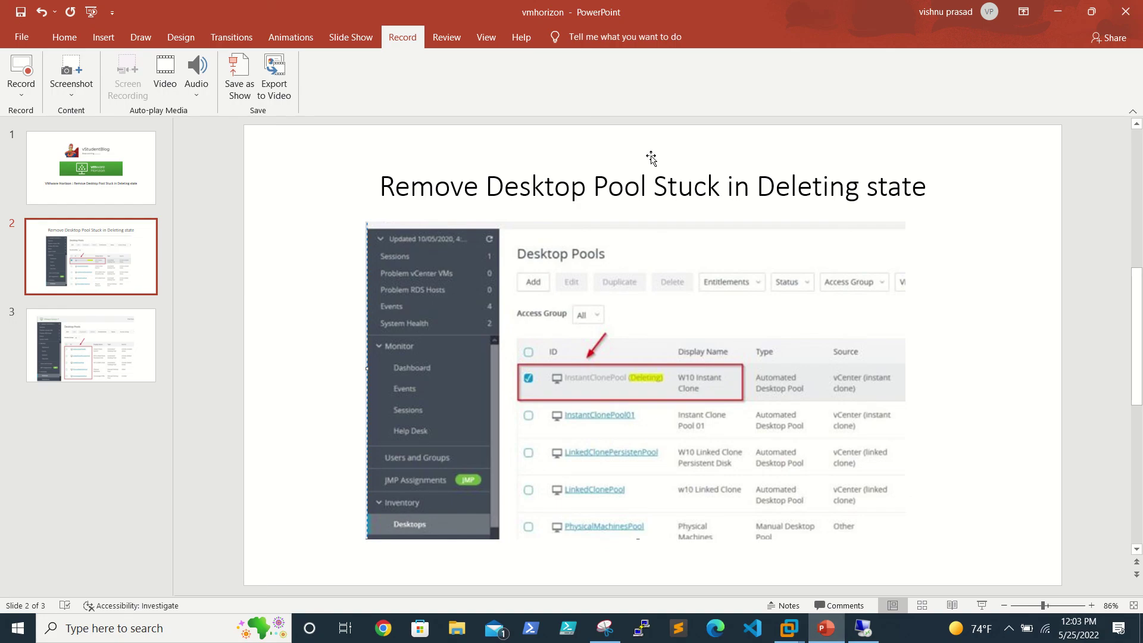
left_click(92, 156)
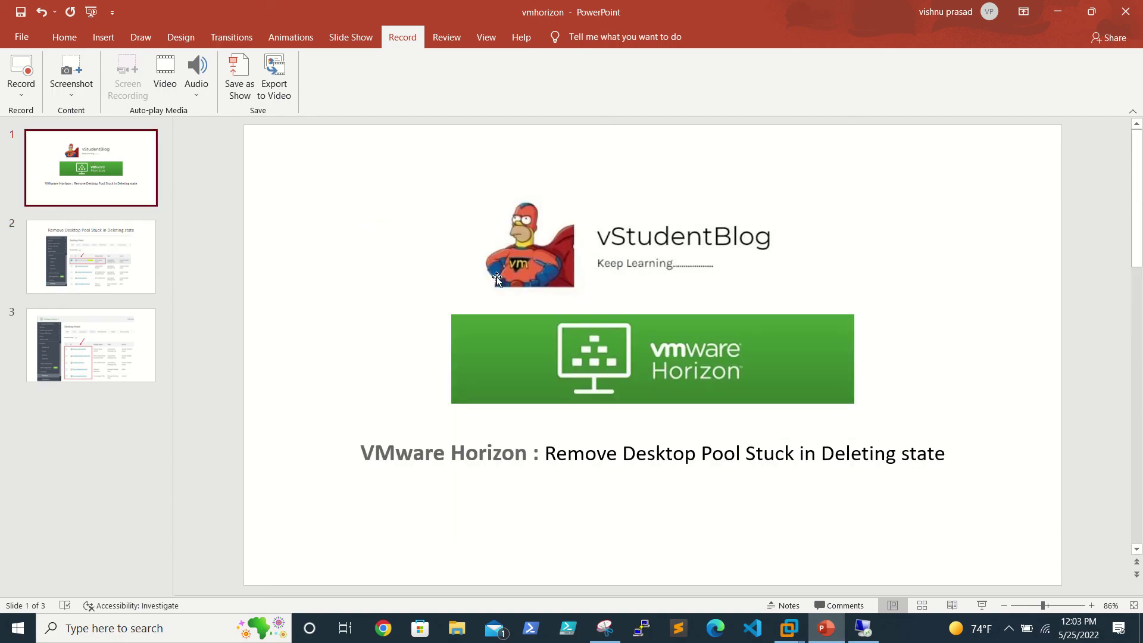